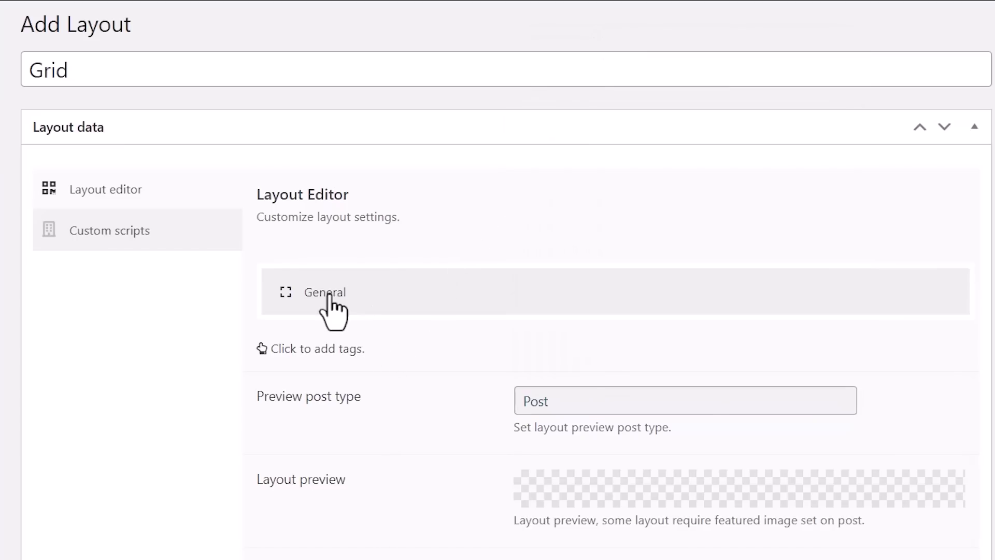
# Leave the fitness landing page preview and return to the WordPress admin Dashboard
pyautogui.click(328, 294)
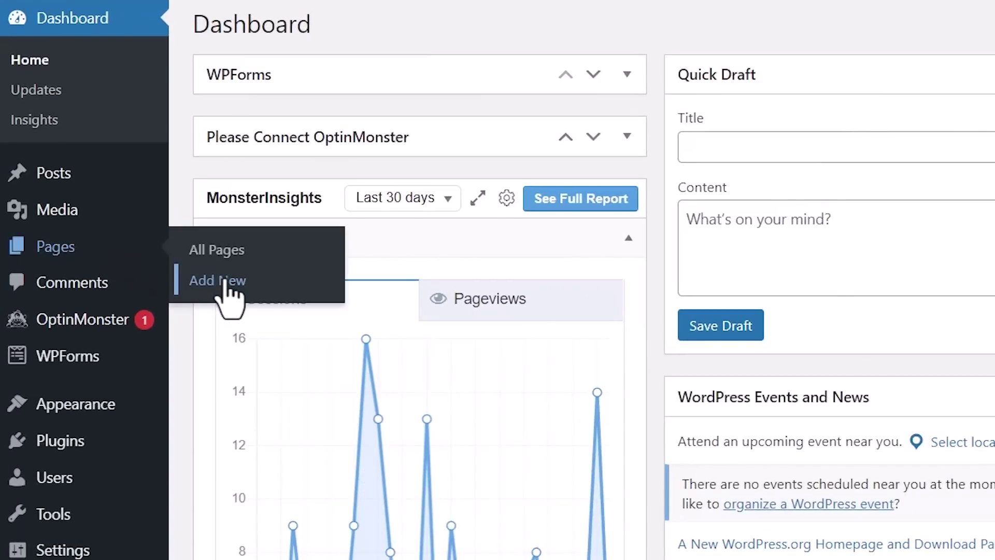
# Add a new page titled 'Home' and insert a Query Loop block found by searching 'query'
pyautogui.click(224, 280)
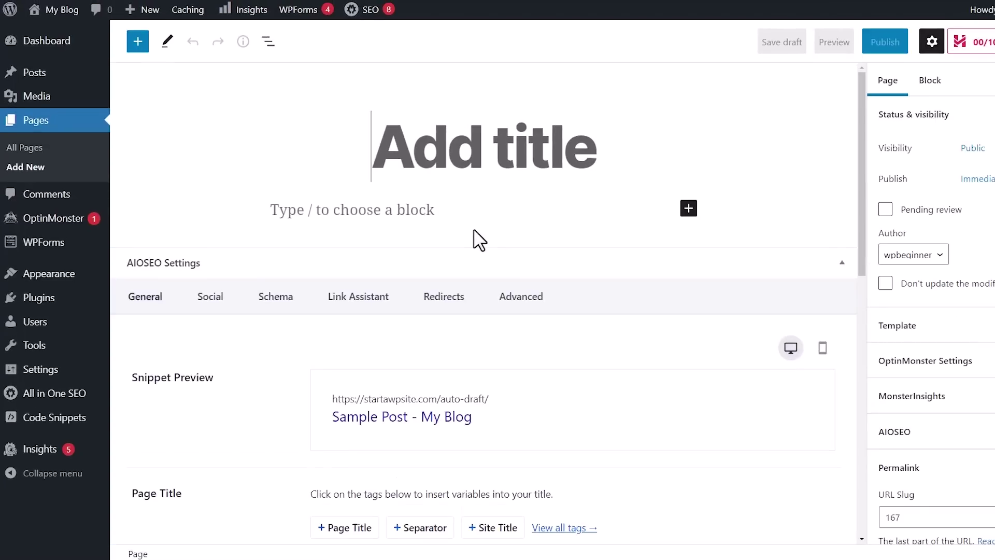
pyautogui.write('Home')
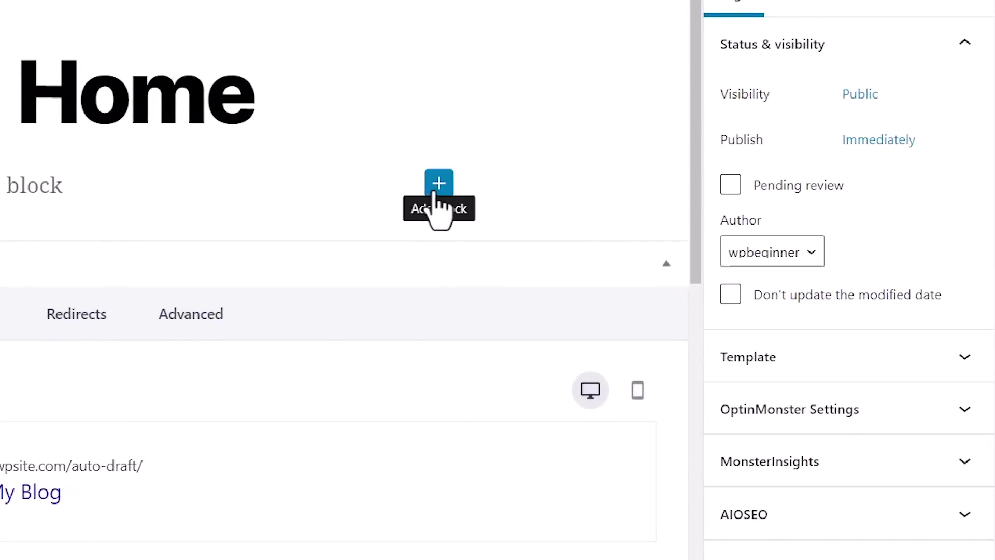
pyautogui.click(439, 184)
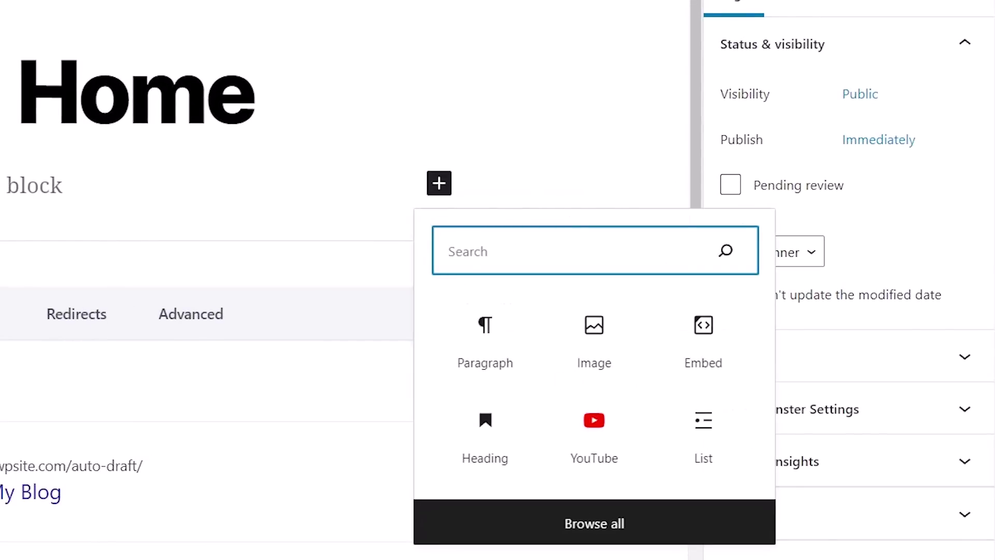
pyautogui.write('quer')
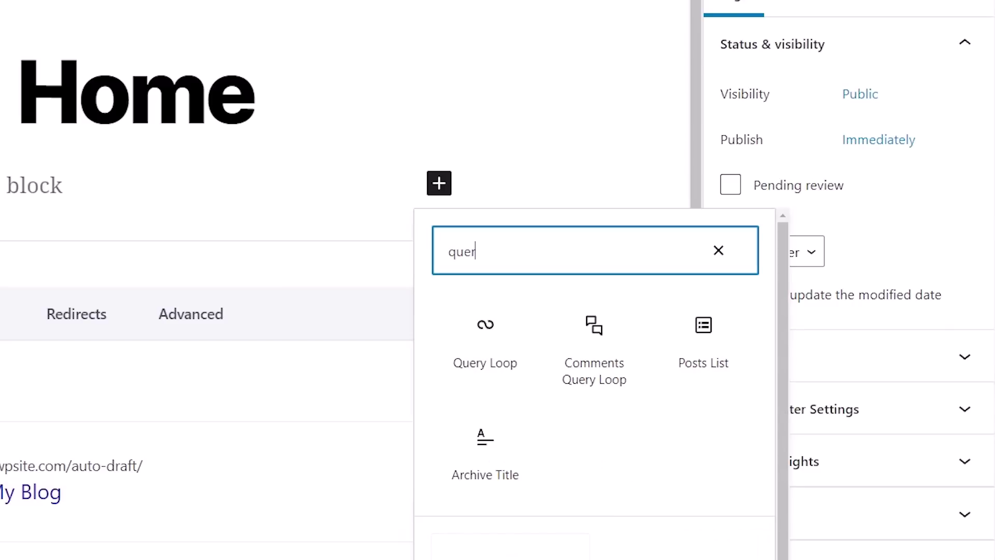
pyautogui.write('y')
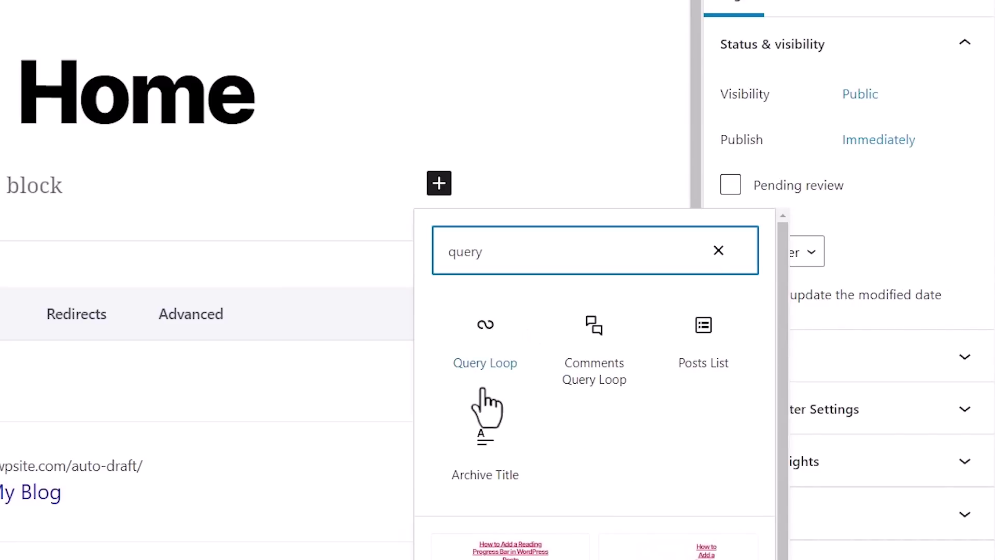
pyautogui.click(487, 363)
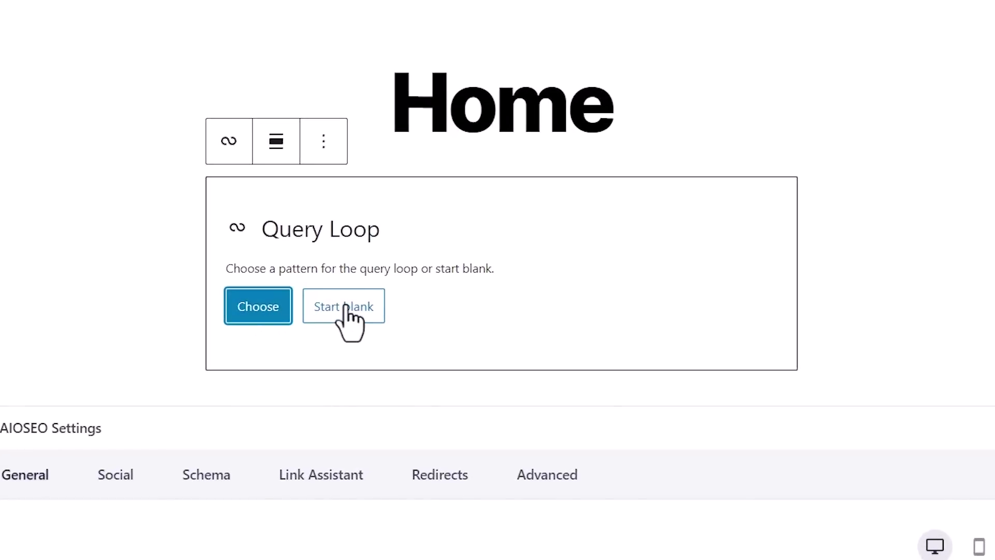
# Start the Query Loop blank and choose the Image, Date & Title variation
pyautogui.click(345, 307)
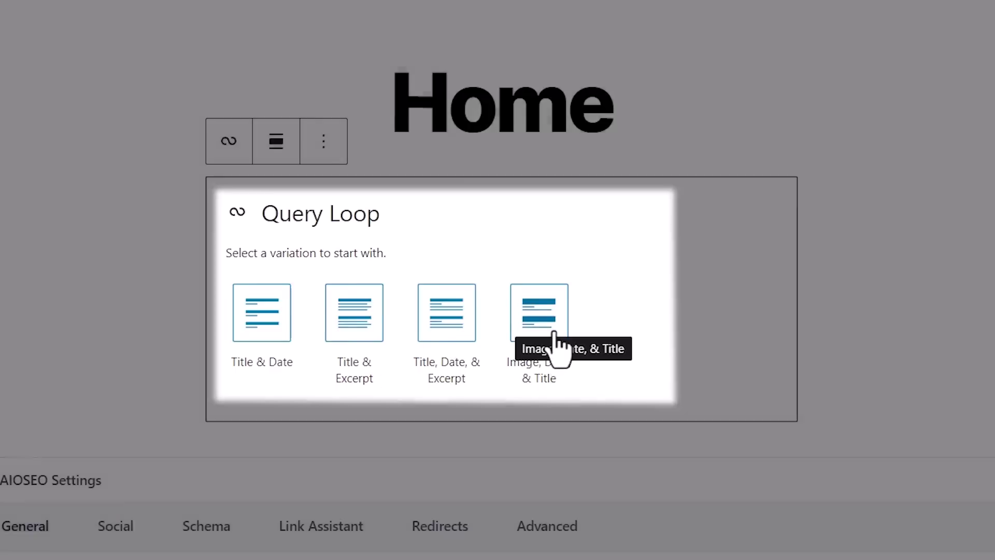
pyautogui.click(553, 332)
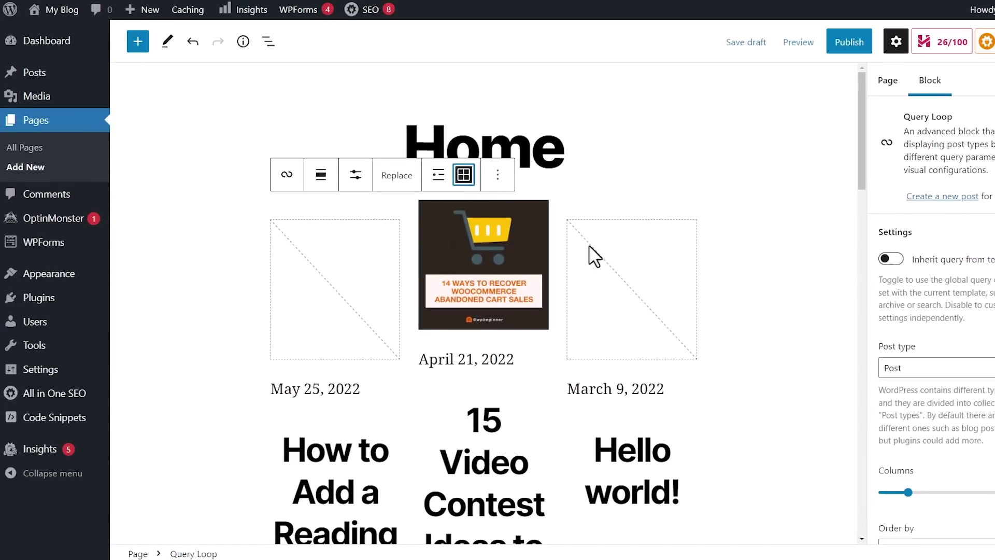
# Select the Next Page link's parent Pagination block and remove it
pyautogui.click(704, 301)
pyautogui.scroll(-2, 558, 276)
pyautogui.scroll(-5, 558, 276)
pyautogui.scroll(-5, 558, 275)
pyautogui.scroll(2, 562, 274)
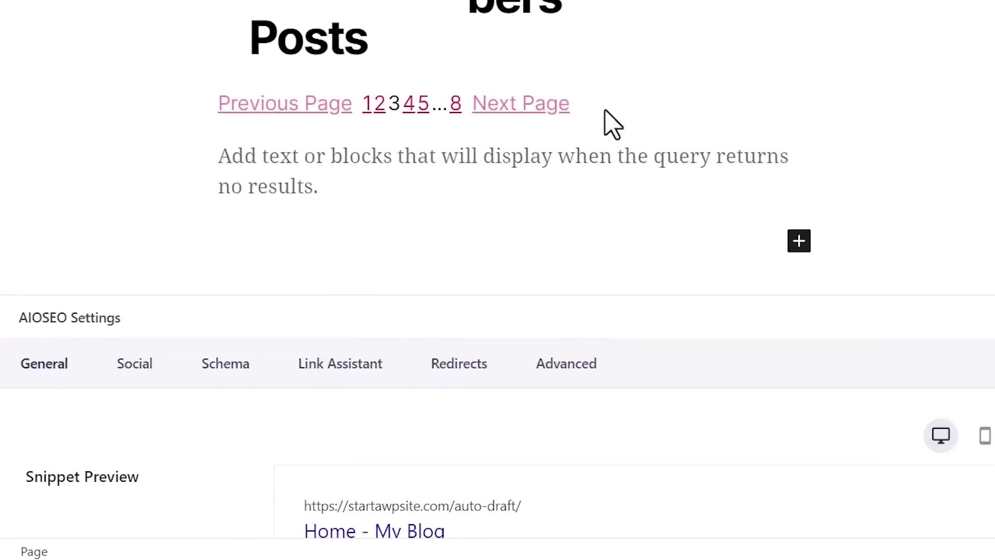
pyautogui.click(521, 106)
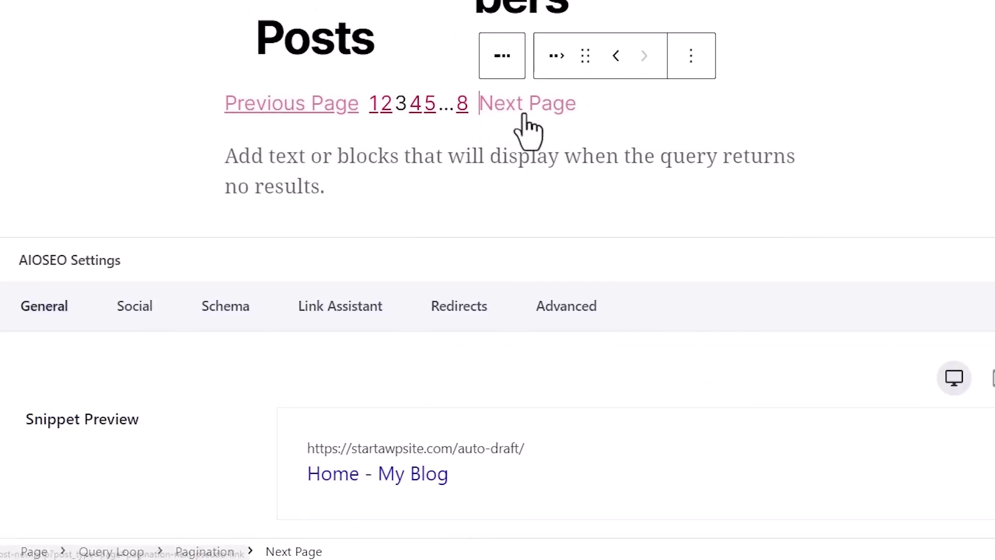
pyautogui.click(686, 57)
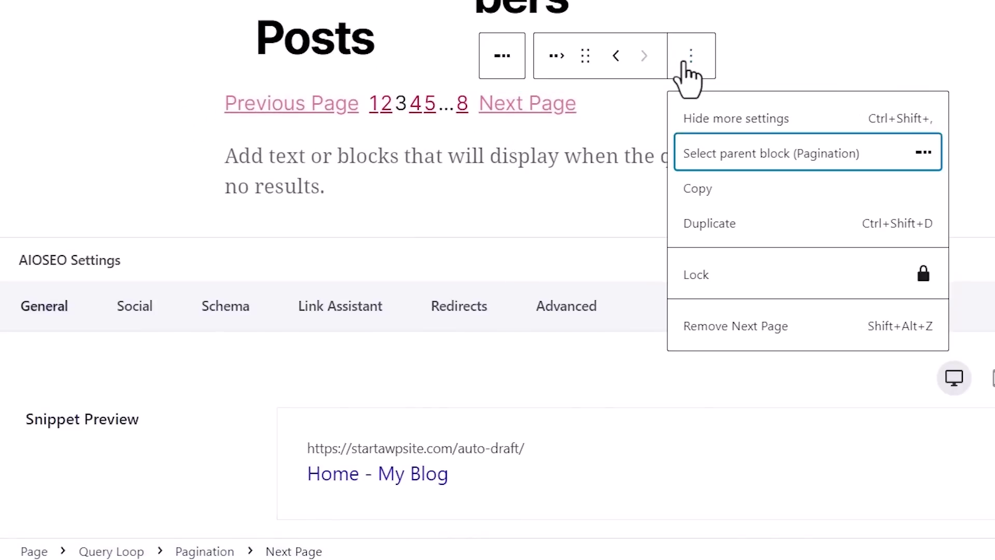
pyautogui.click(504, 65)
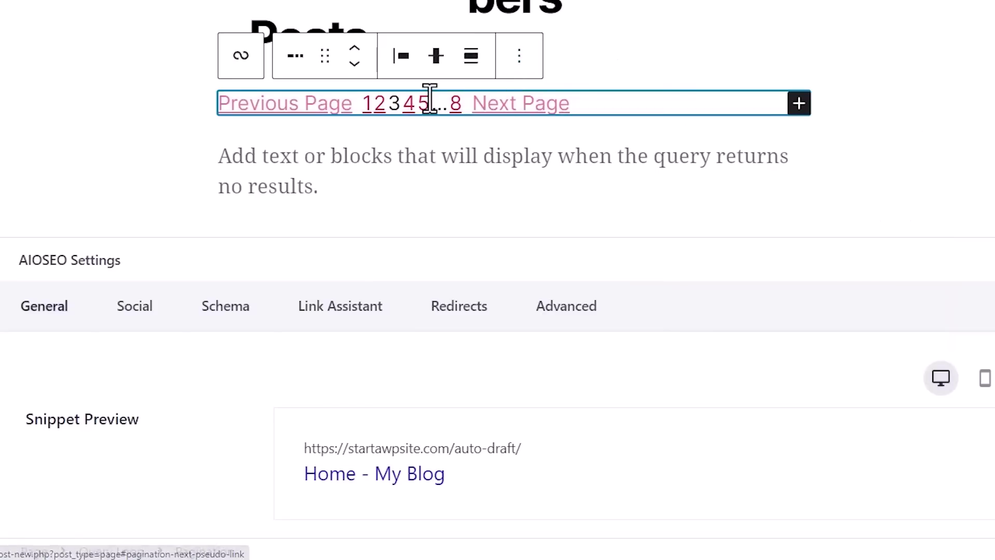
pyautogui.click(519, 66)
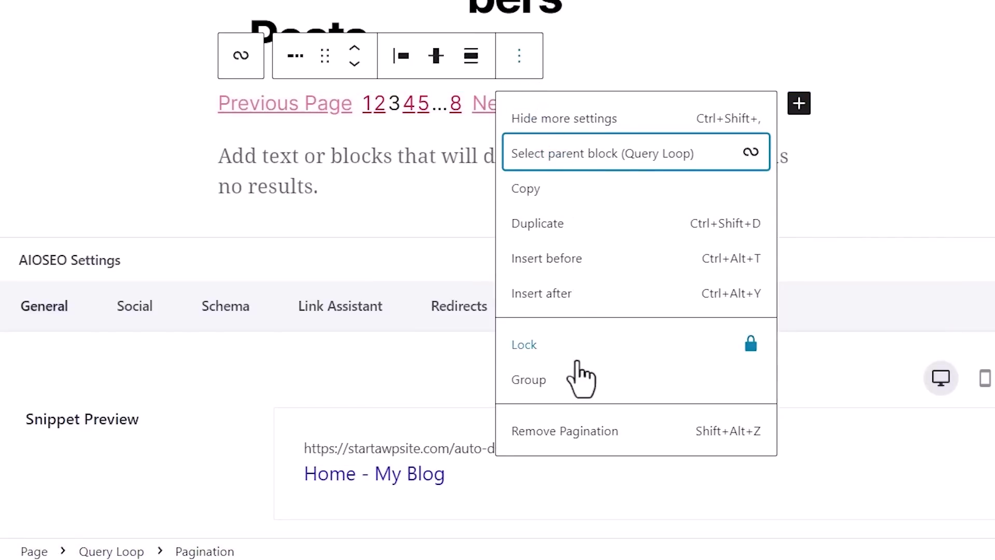
pyautogui.click(576, 438)
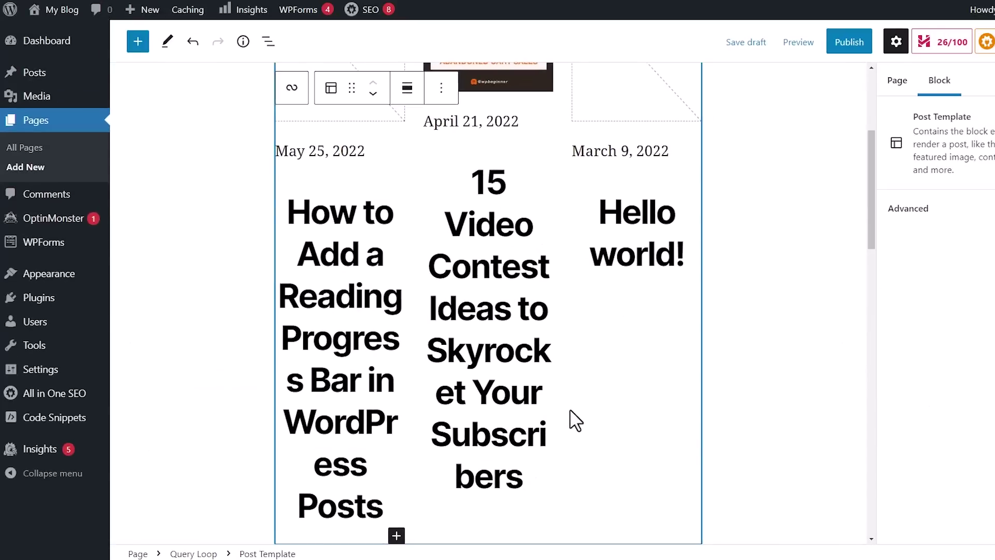
# Select the May 25, 2022 post date and open its options menu
pyautogui.scroll(3, 570, 282)
pyautogui.scroll(1, 515, 289)
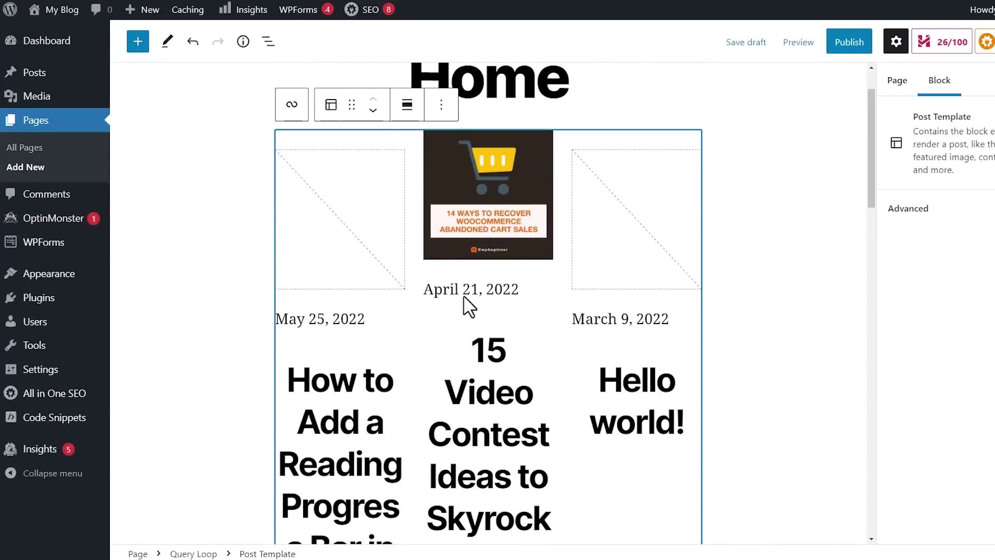
pyautogui.click(314, 334)
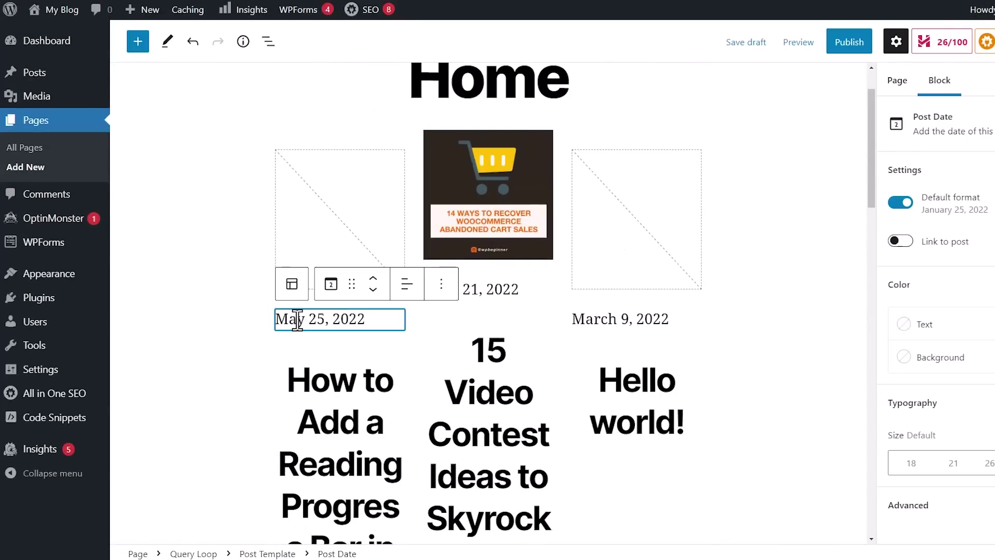
pyautogui.scroll(-1, 297, 320)
pyautogui.click(441, 245)
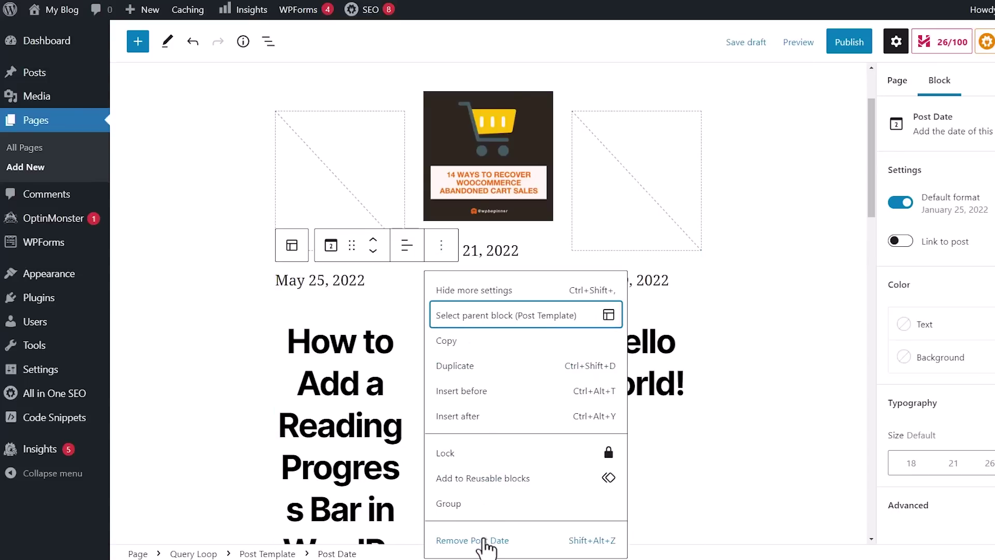
pyautogui.press('Return')
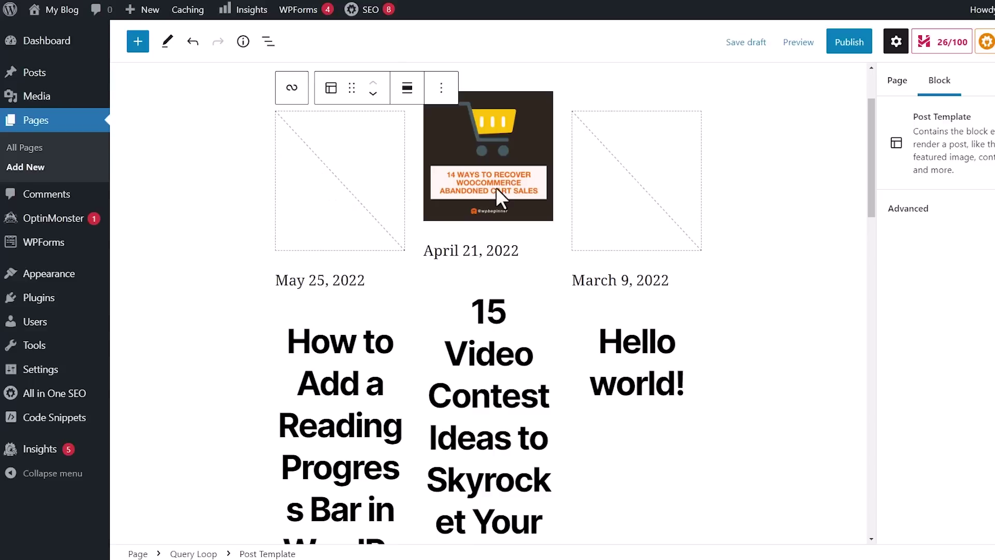
# Make the featured images and post titles link to their posts
pyautogui.click(512, 133)
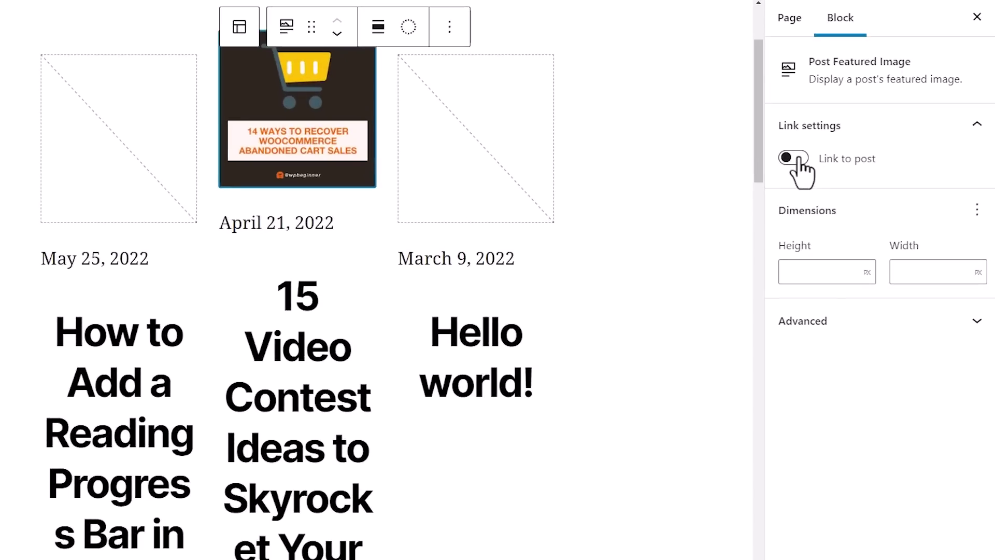
pyautogui.click(798, 160)
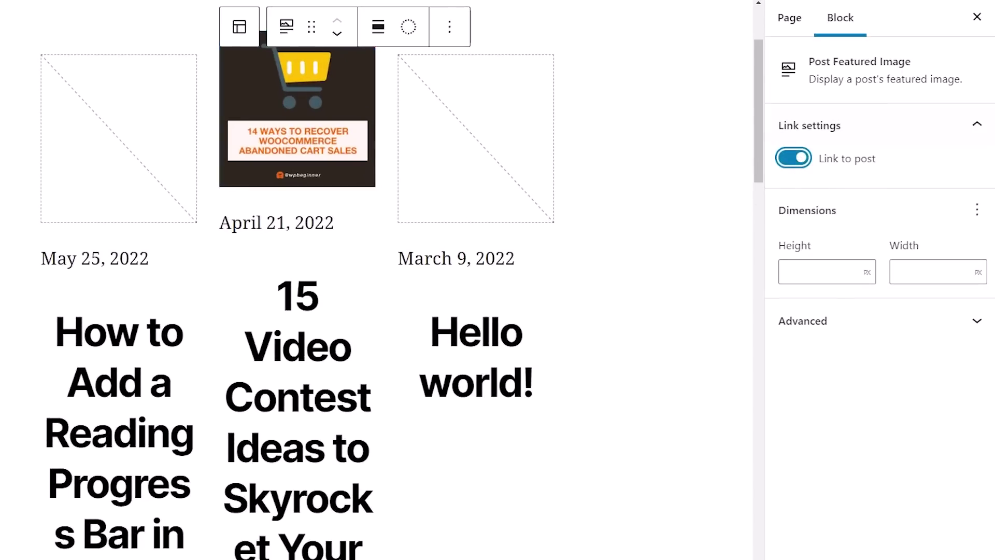
pyautogui.click(317, 387)
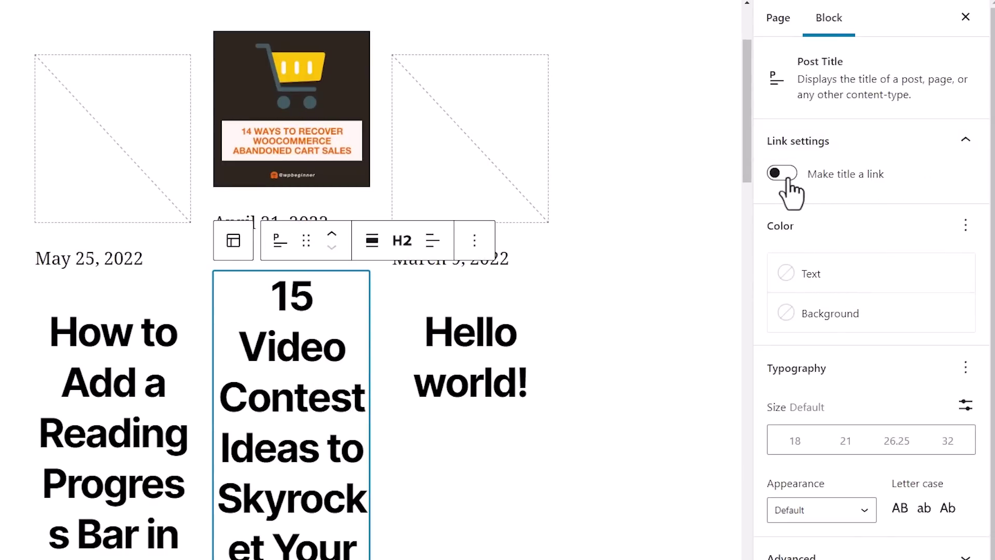
pyautogui.click(783, 174)
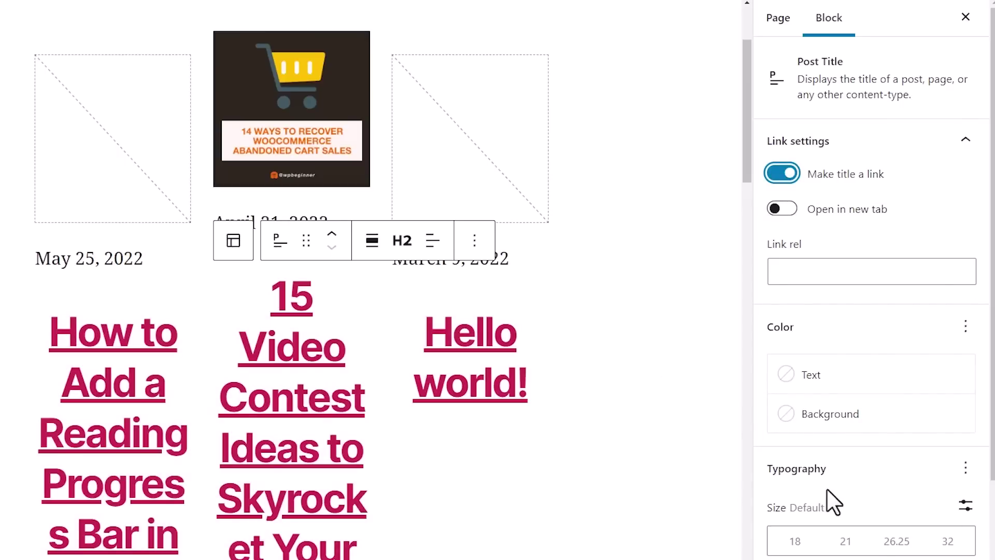
# Give the post titles a custom 16 px size and capitalized-word letter case
pyautogui.scroll(-2, 829, 498)
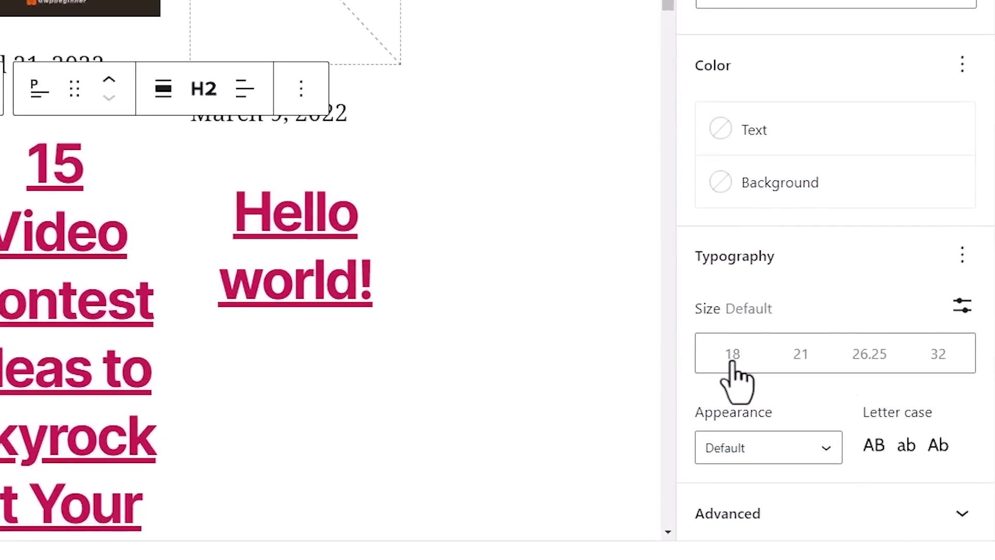
pyautogui.click(795, 437)
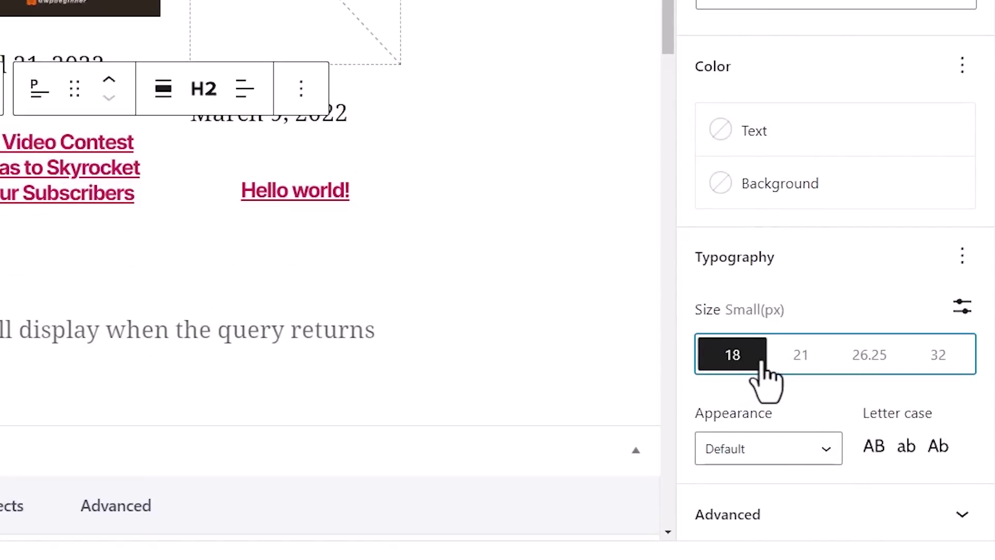
pyautogui.click(963, 310)
pyautogui.click(883, 359)
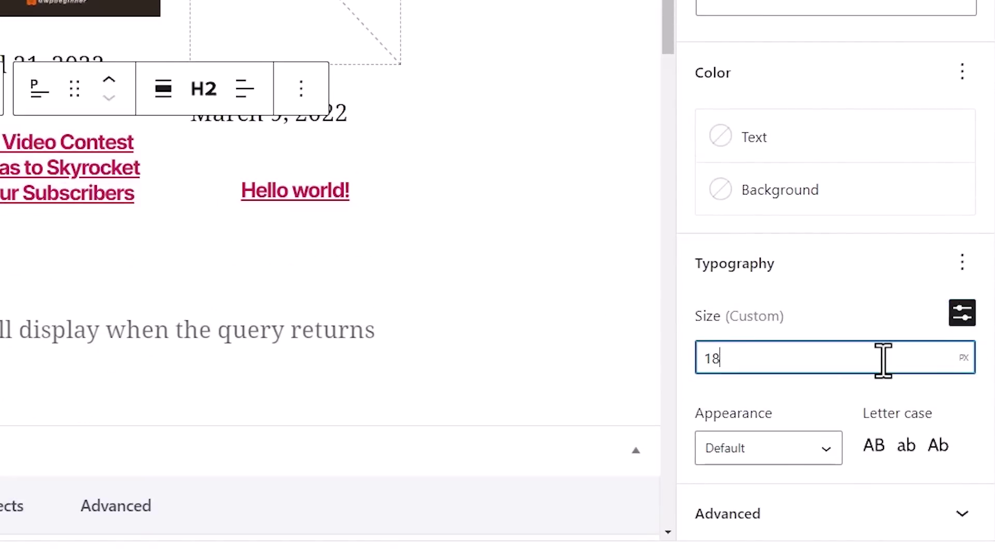
pyautogui.press('BackSpace')
pyautogui.write('6')
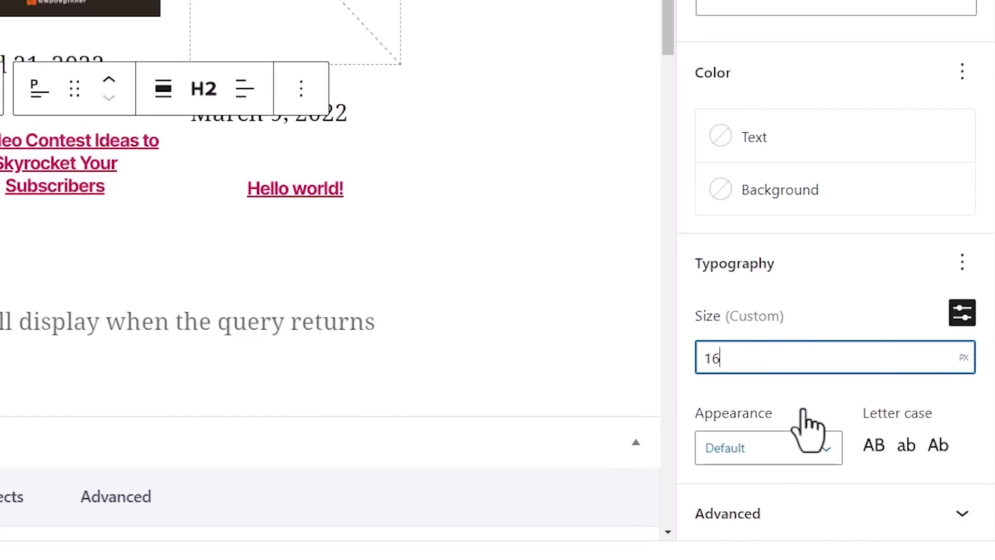
pyautogui.click(874, 445)
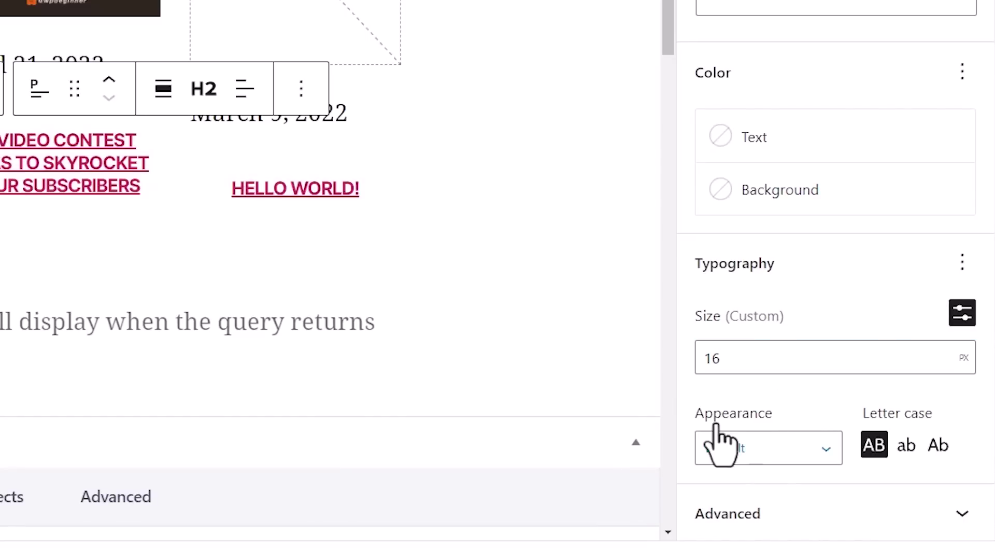
pyautogui.click(914, 447)
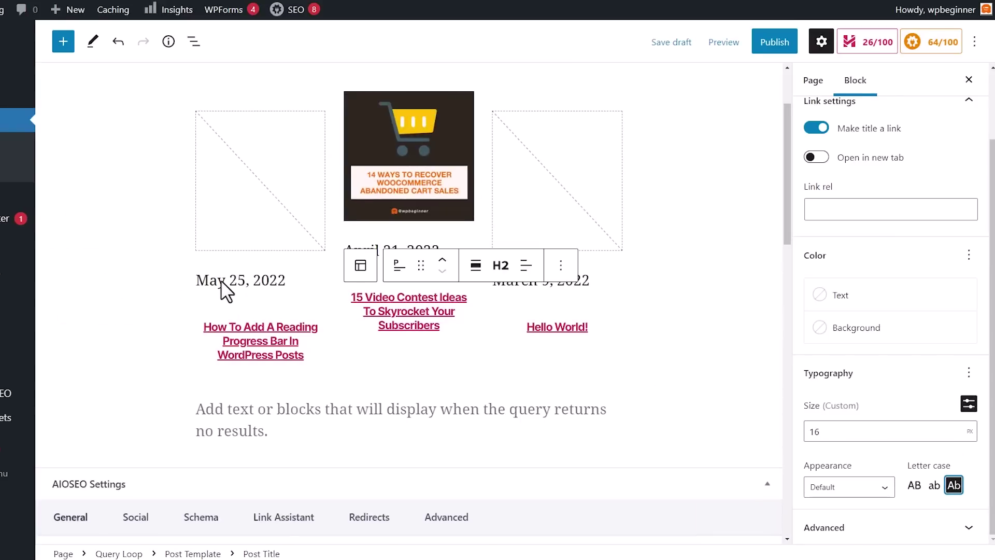
# Set the post dates to a custom 12 px size and link each to its post
pyautogui.click(223, 283)
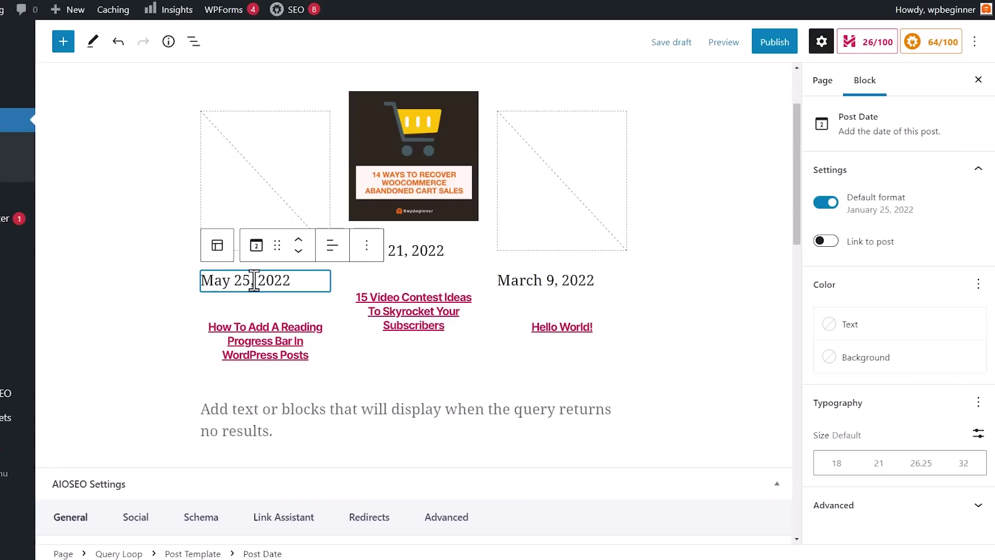
pyautogui.click(838, 464)
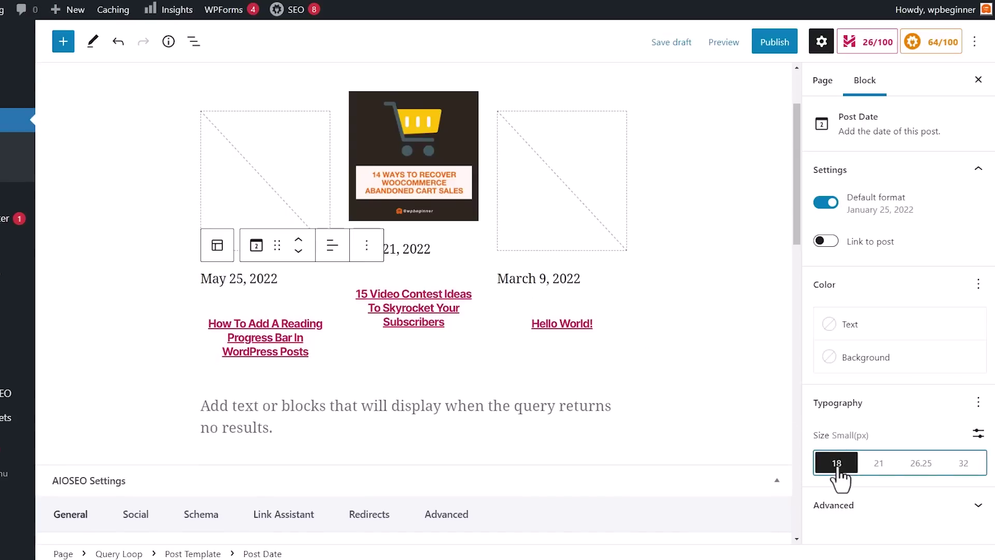
pyautogui.click(979, 433)
pyautogui.click(859, 460)
pyautogui.press('BackSpace')
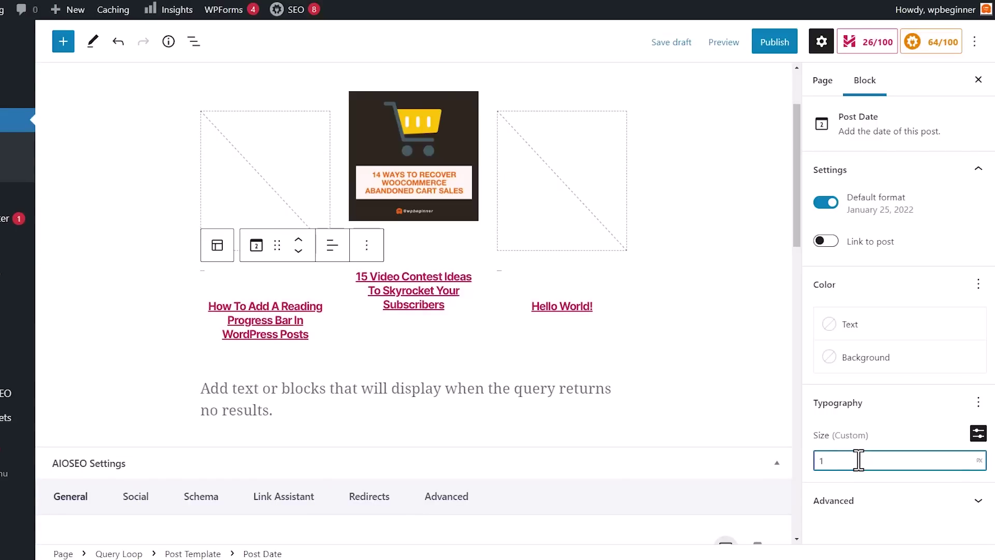
pyautogui.write('2')
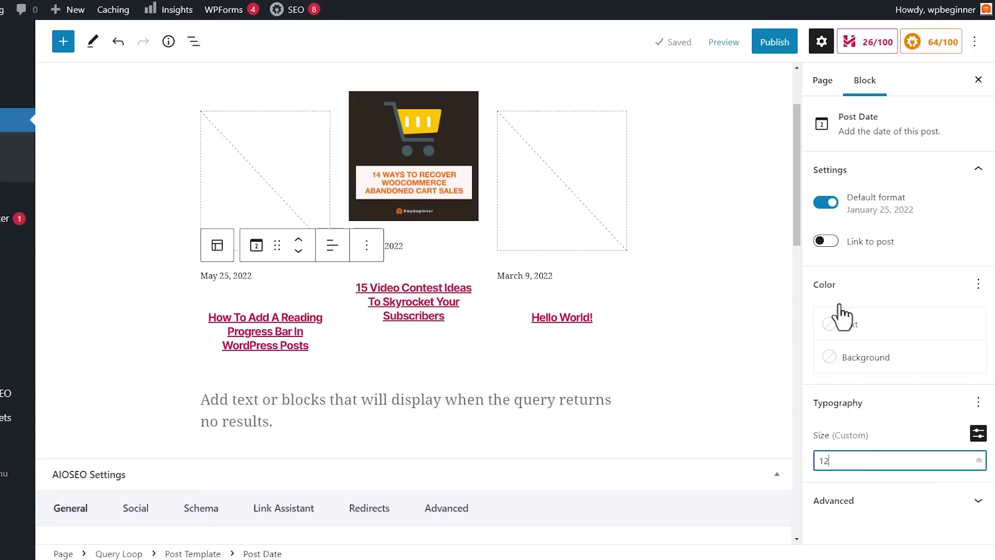
pyautogui.click(828, 241)
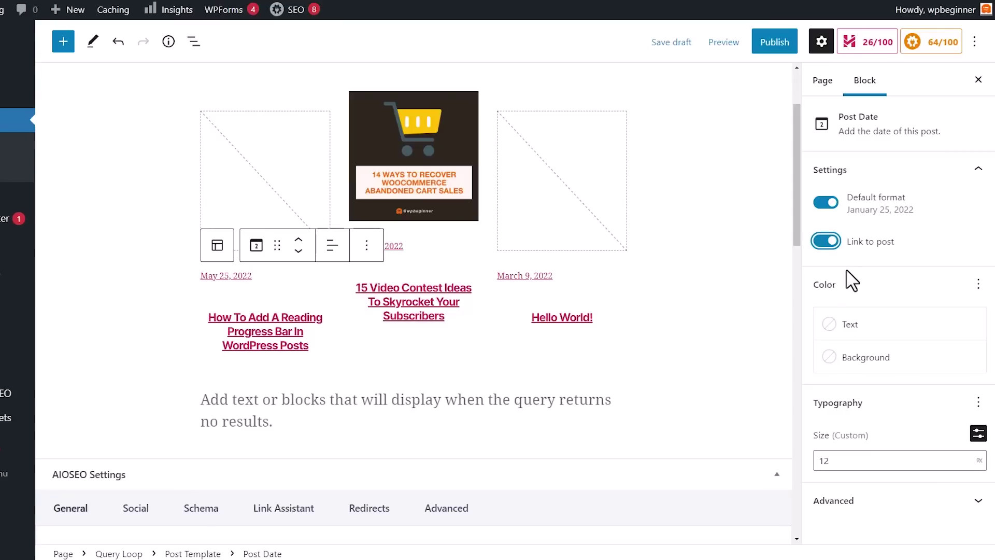
pyautogui.click(652, 309)
# Select the parent Query Loop block holding the posts grid
pyautogui.scroll(1, 682, 340)
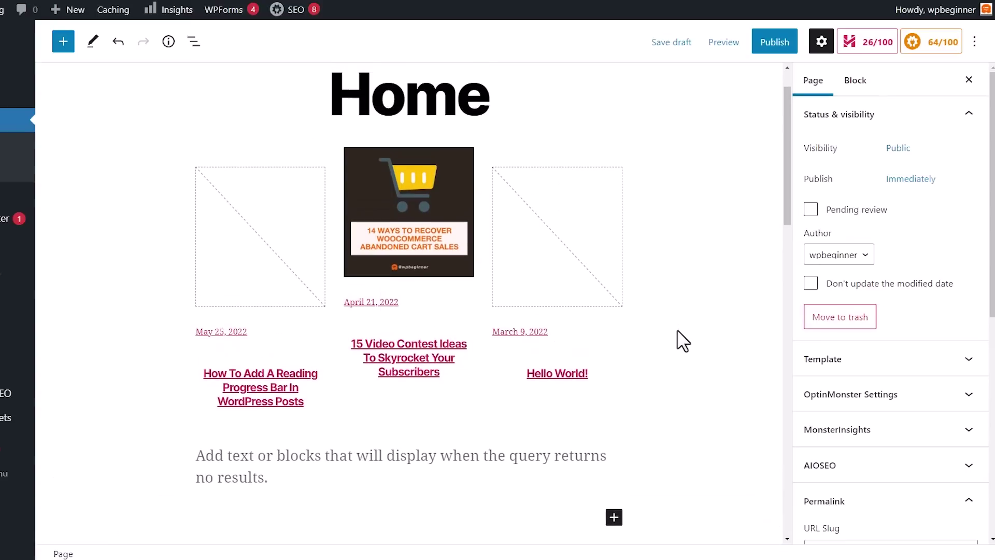
pyautogui.scroll(1, 683, 341)
pyautogui.click(253, 220)
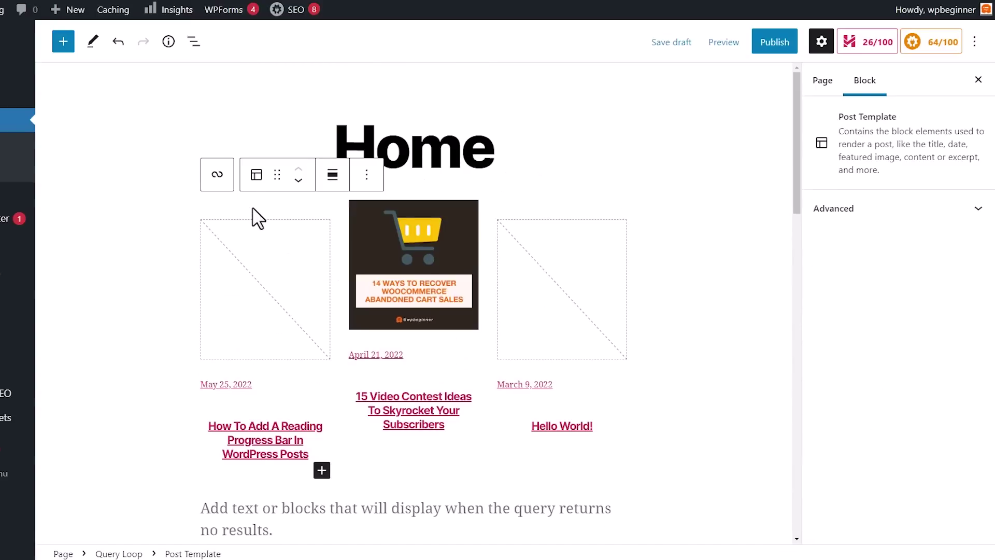
pyautogui.click(217, 179)
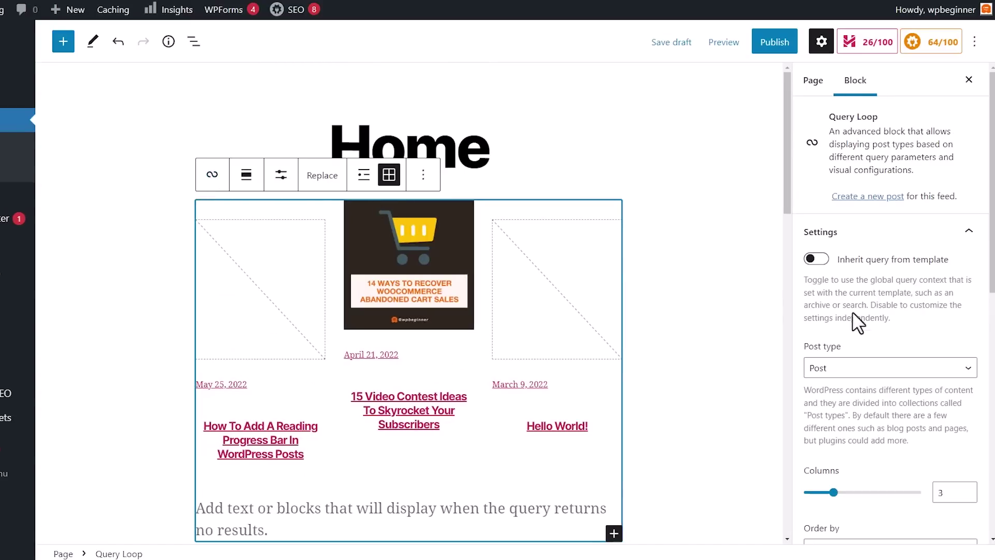
pyautogui.scroll(-3, 904, 355)
pyautogui.scroll(-2, 907, 360)
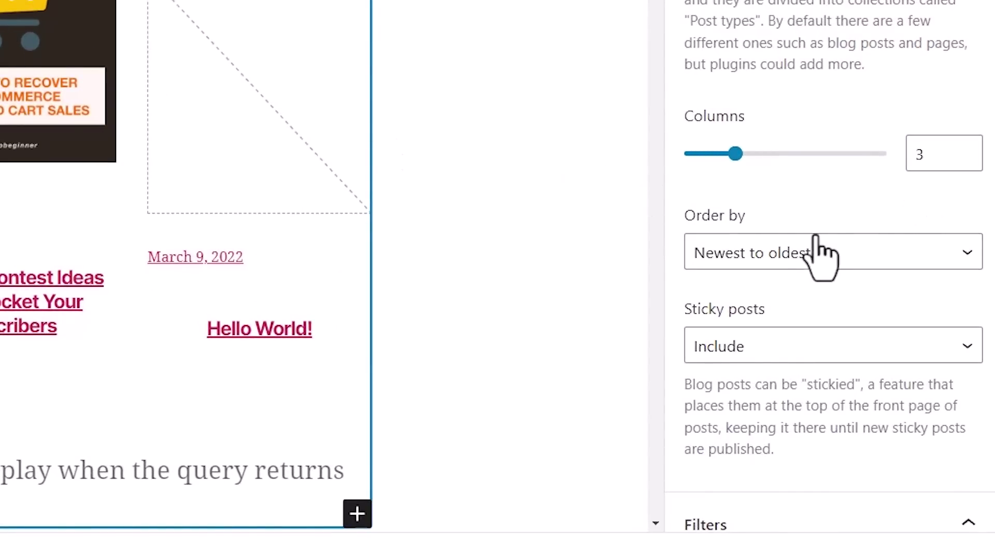
pyautogui.scroll(-2, 817, 219)
pyautogui.scroll(-2, 816, 238)
# Keep the order at Newest to oldest and sticky posts set to Include
pyautogui.click(715, 61)
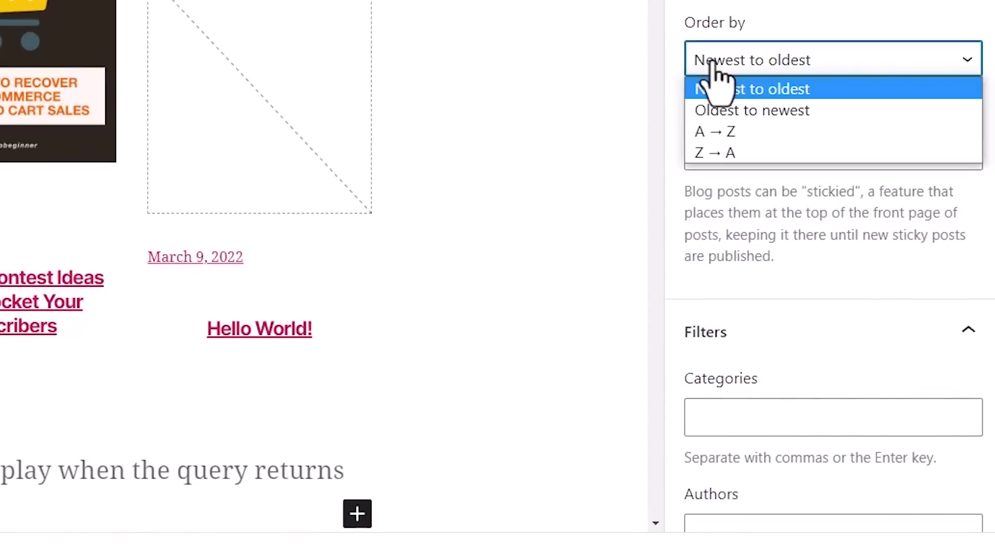
pyautogui.click(784, 26)
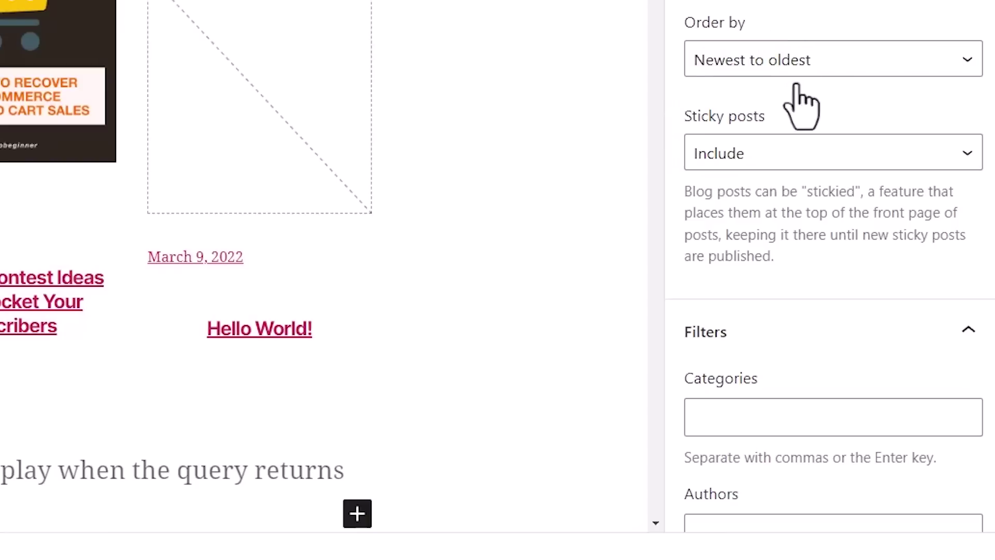
pyautogui.click(796, 154)
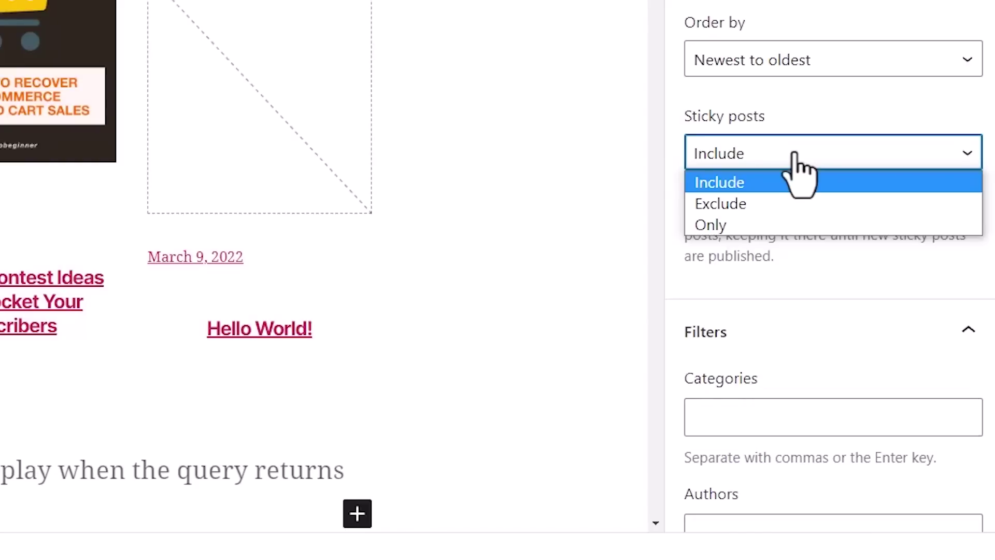
pyautogui.click(796, 154)
pyautogui.scroll(-4, 796, 167)
pyautogui.scroll(-2, 793, 151)
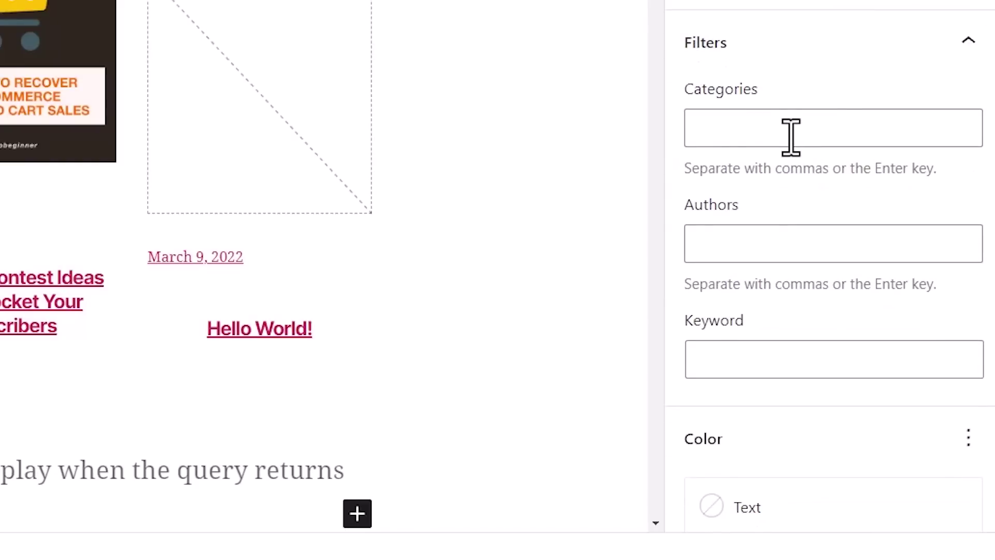
pyautogui.scroll(-2, 792, 137)
pyautogui.scroll(10, 792, 138)
pyautogui.scroll(7, 791, 139)
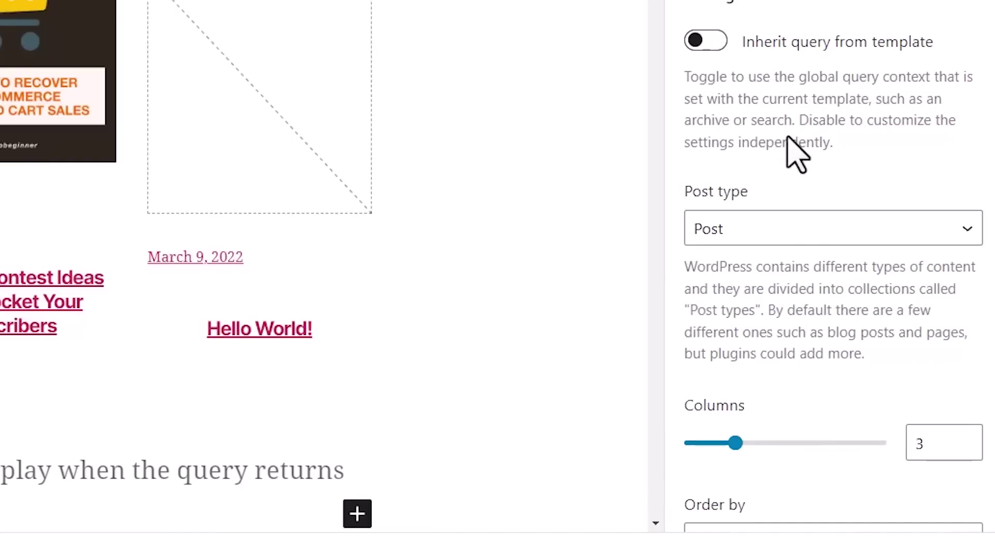
# Publish the Home page and view its live three-column posts grid
pyautogui.scroll(-2, 792, 140)
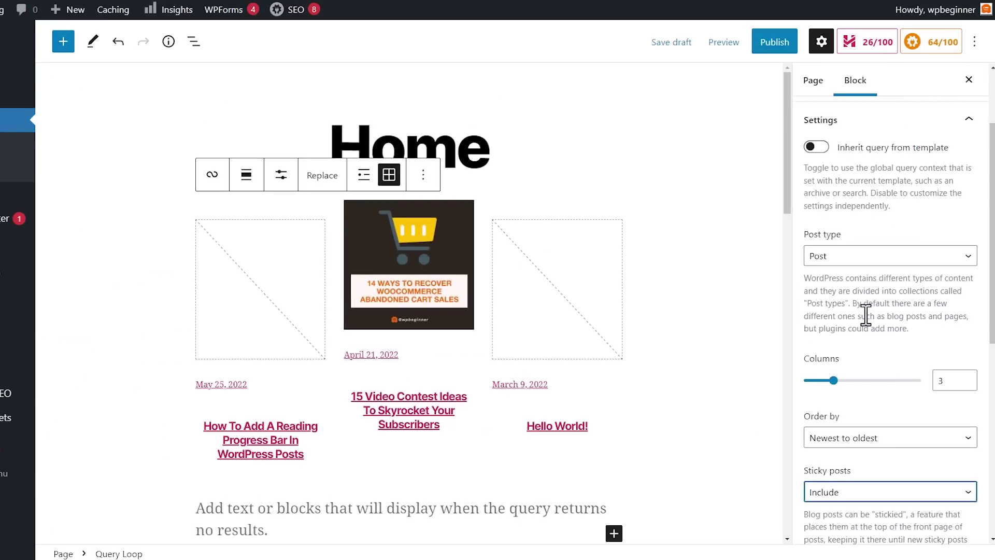
pyautogui.click(773, 52)
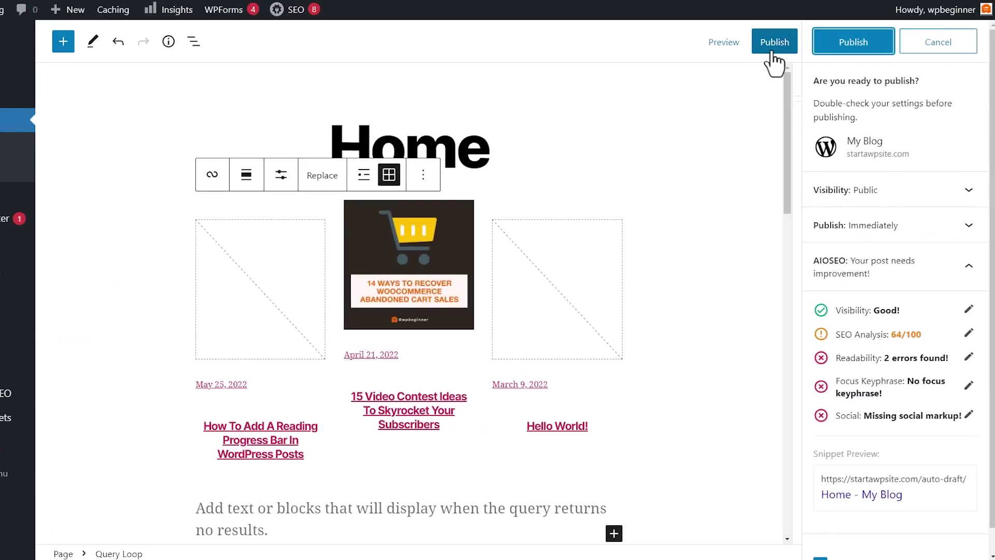
pyautogui.click(841, 55)
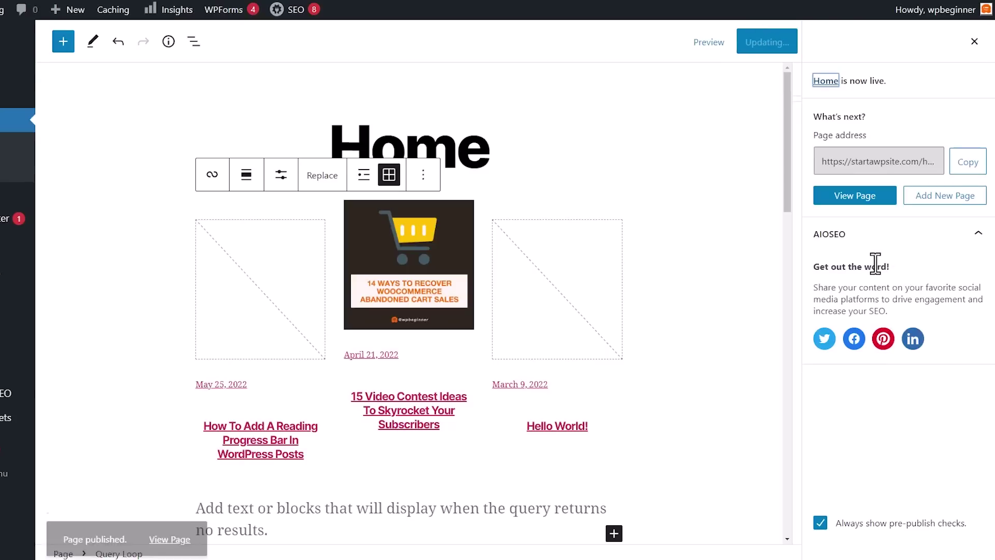
pyautogui.click(872, 204)
pyautogui.scroll(-3, 121, 204)
pyautogui.scroll(-2, 121, 203)
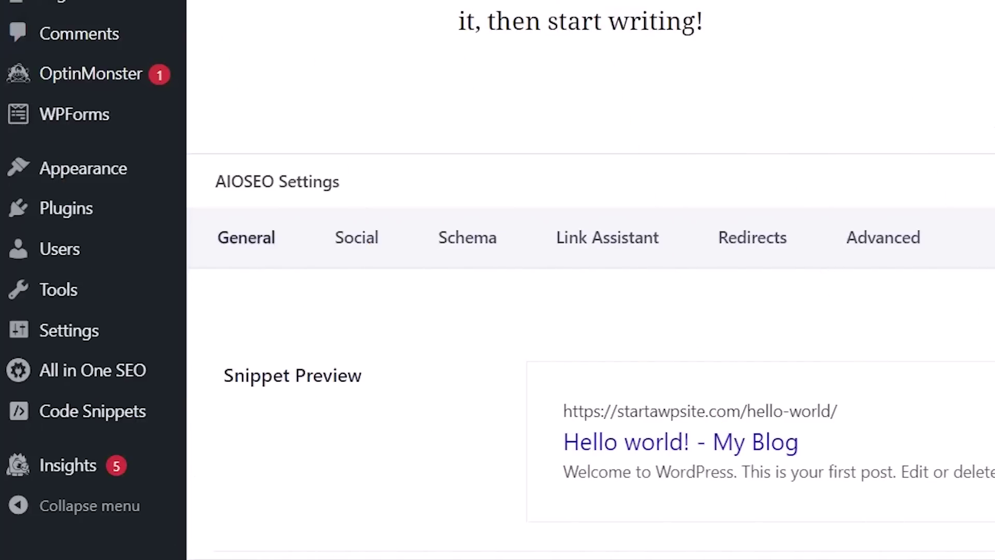
pyautogui.moveTo(66, 208)
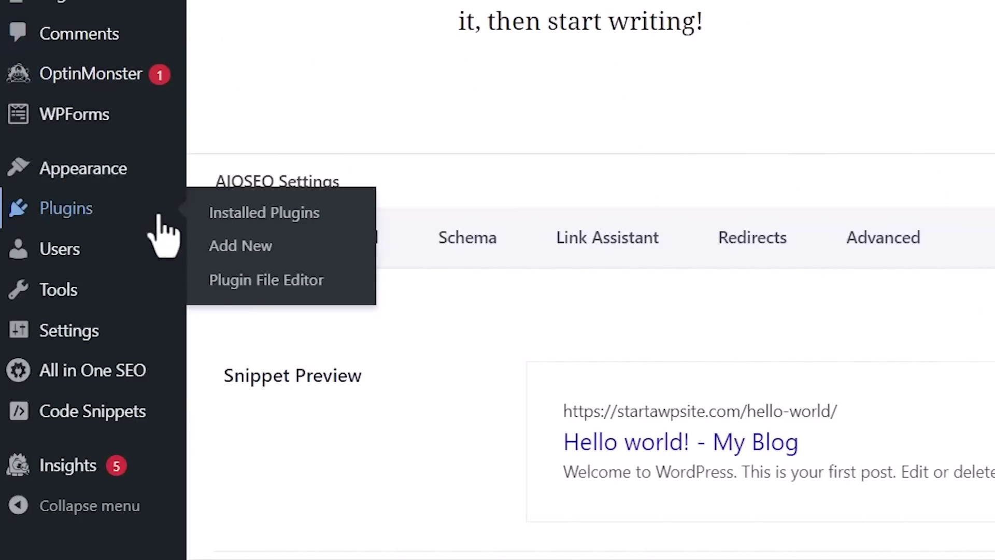
# Install and activate Post Grid by PickPlugins from the Add New plugins page
pyautogui.click(228, 244)
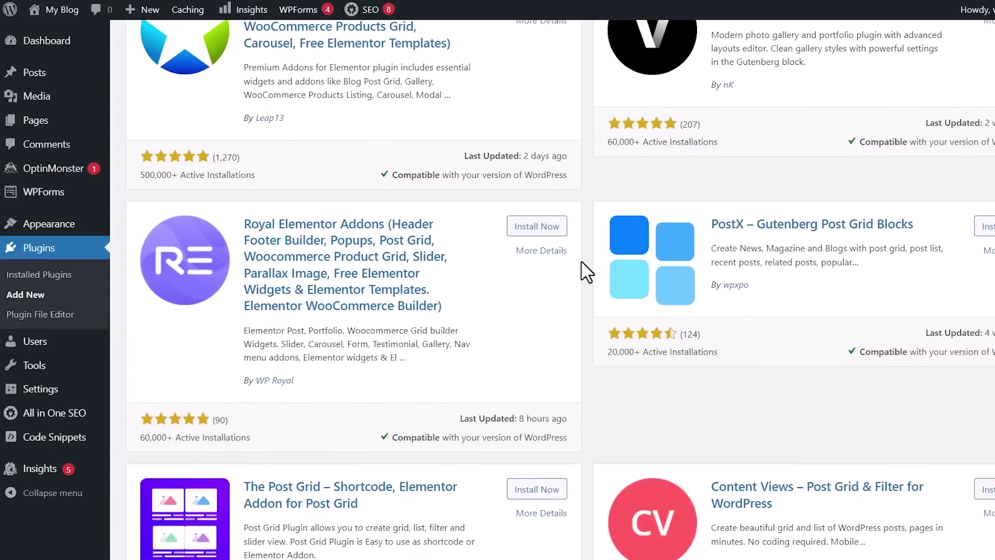
pyautogui.scroll(-4, 586, 270)
pyautogui.scroll(-2, 587, 271)
pyautogui.scroll(-2, 586, 271)
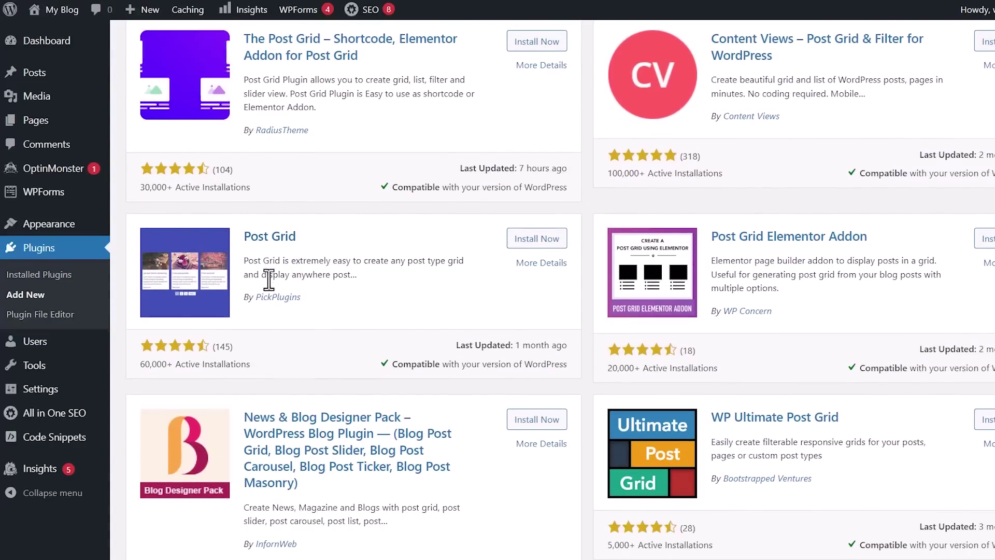
pyautogui.click(538, 244)
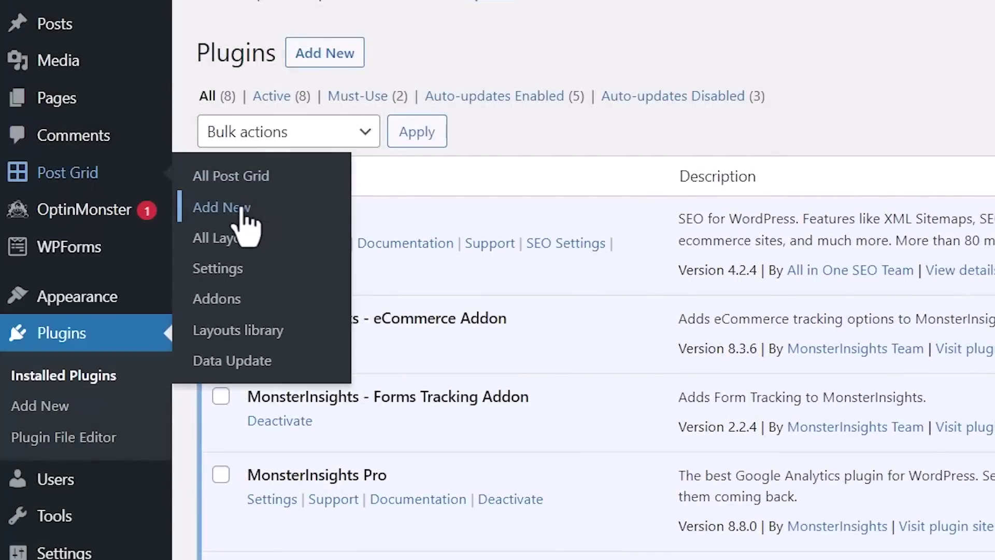
# Create a new post grid named 'New Blog Post Grid' and switch to its Layouts settings
pyautogui.click(241, 208)
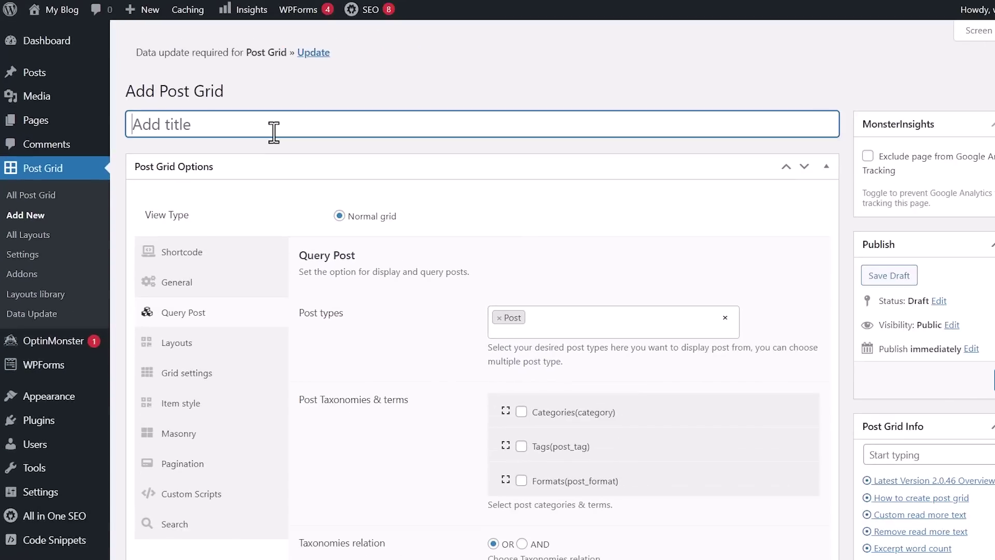
pyautogui.write('New Blog Post Grid')
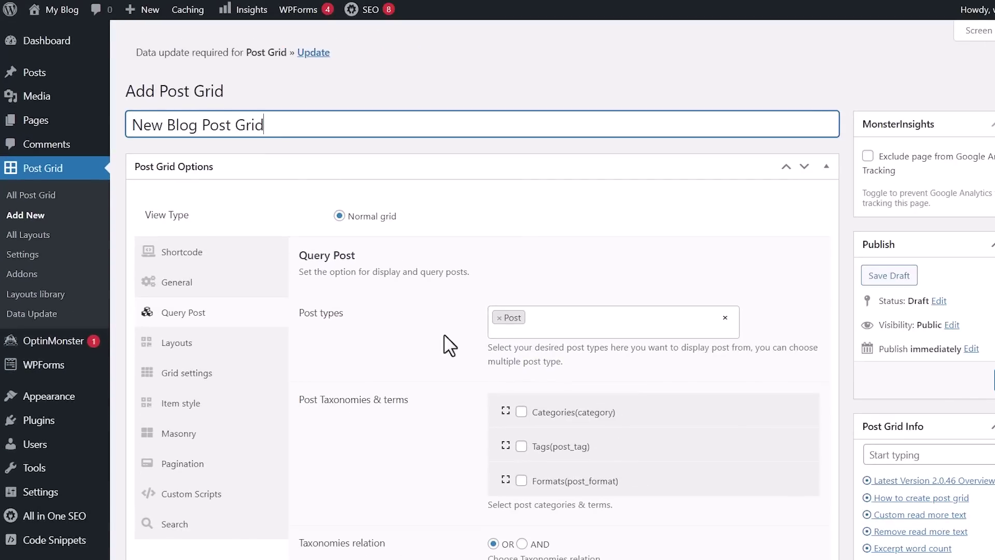
pyautogui.scroll(-2, 455, 369)
pyautogui.scroll(-3, 449, 370)
pyautogui.scroll(1, 445, 363)
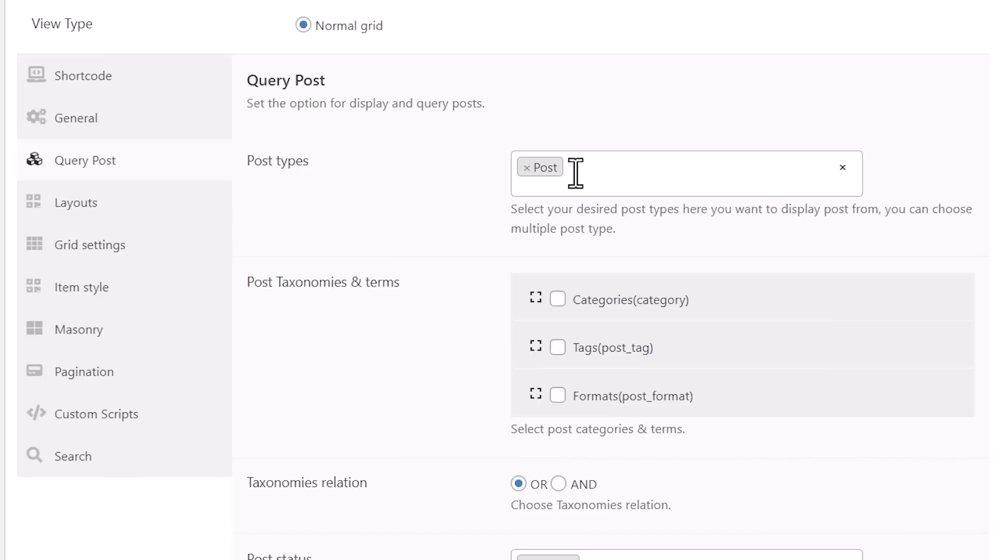
pyautogui.click(92, 210)
pyautogui.click(91, 161)
pyautogui.click(86, 203)
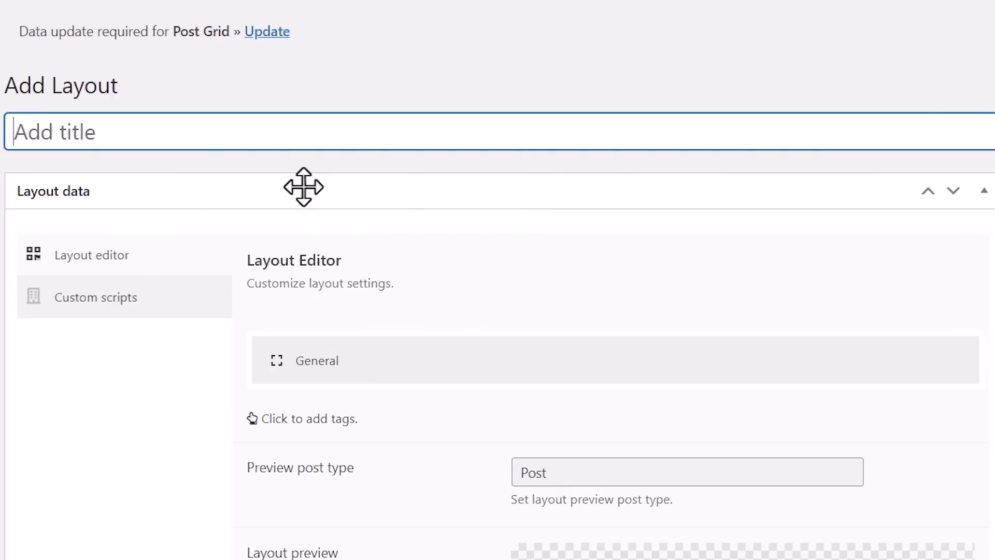
# Name the new layout 'Grid' with a linked thumbnail placed above the linked post title
pyautogui.write('Grid')
pyautogui.scroll(-1, 304, 187)
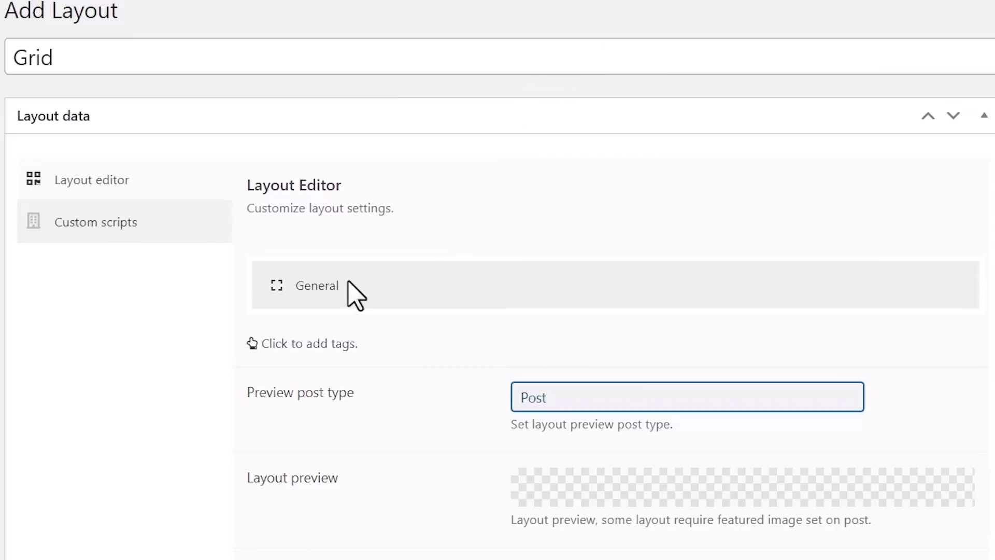
pyautogui.click(320, 287)
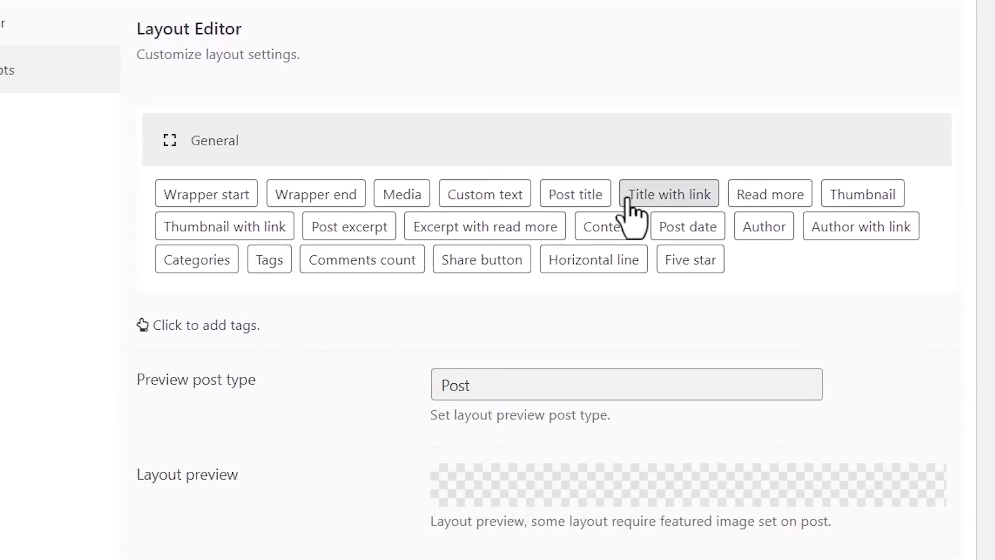
pyautogui.click(629, 207)
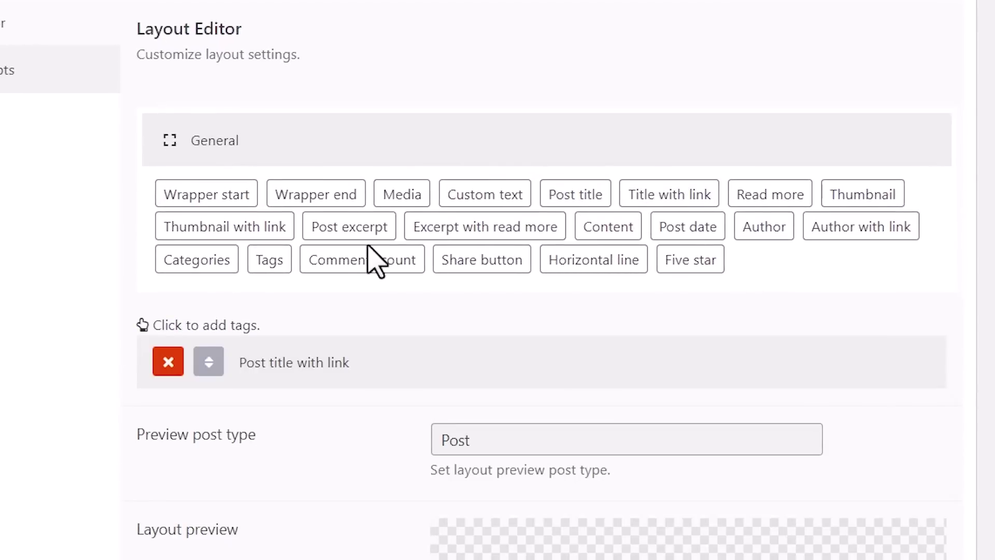
pyautogui.click(214, 223)
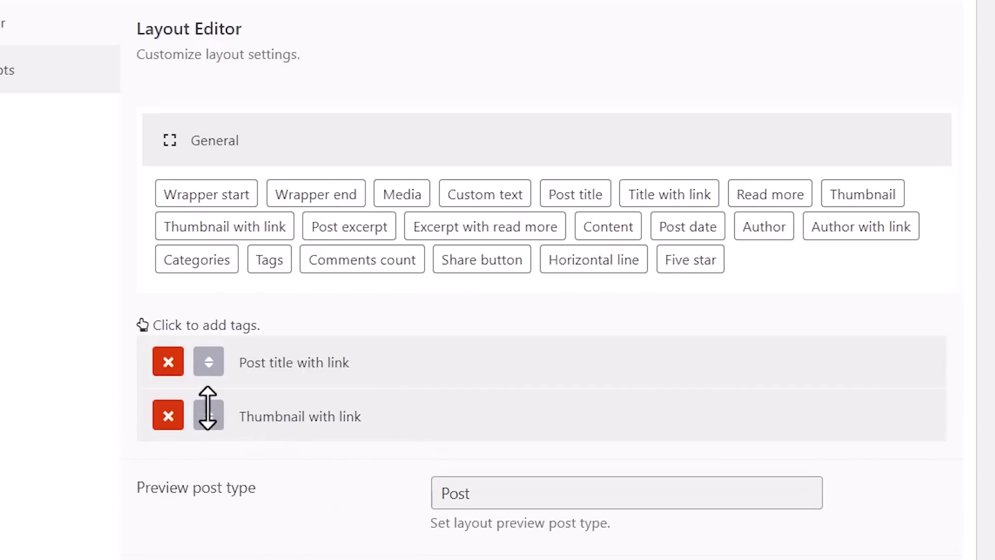
pyautogui.moveTo(207, 408); pyautogui.dragTo(208, 358)
# Publish the Grid layout and run the required Post Grid data update
pyautogui.scroll(-3, 317, 418)
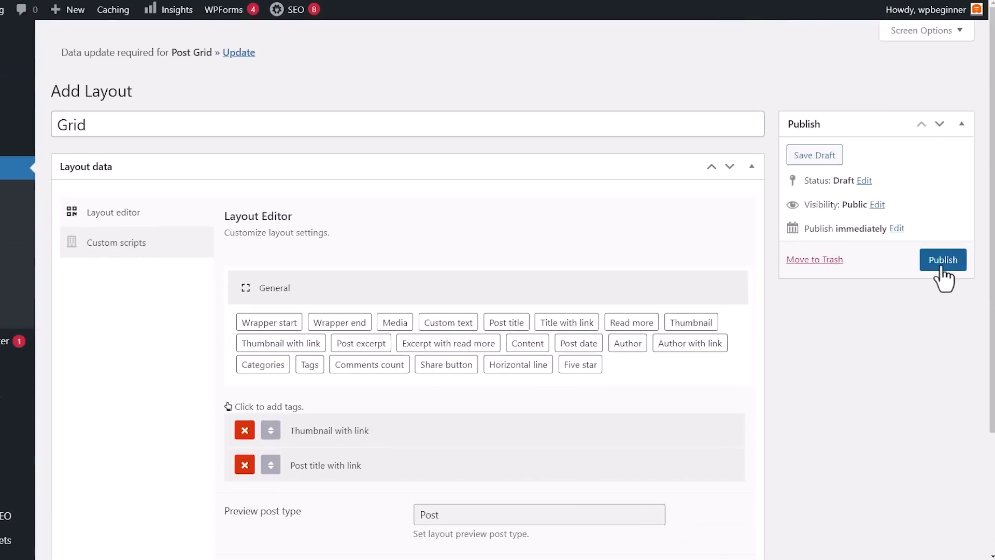
pyautogui.click(944, 261)
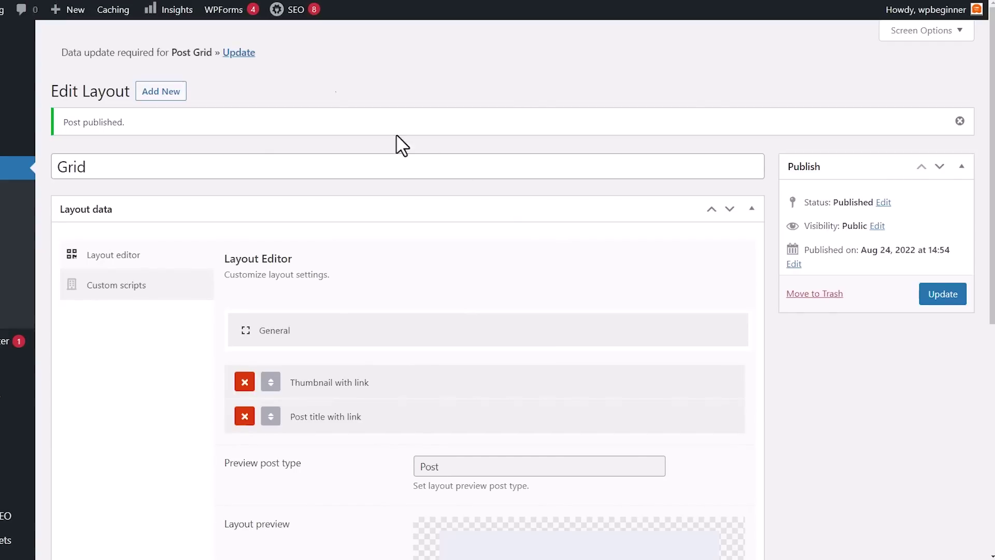
pyautogui.click(239, 55)
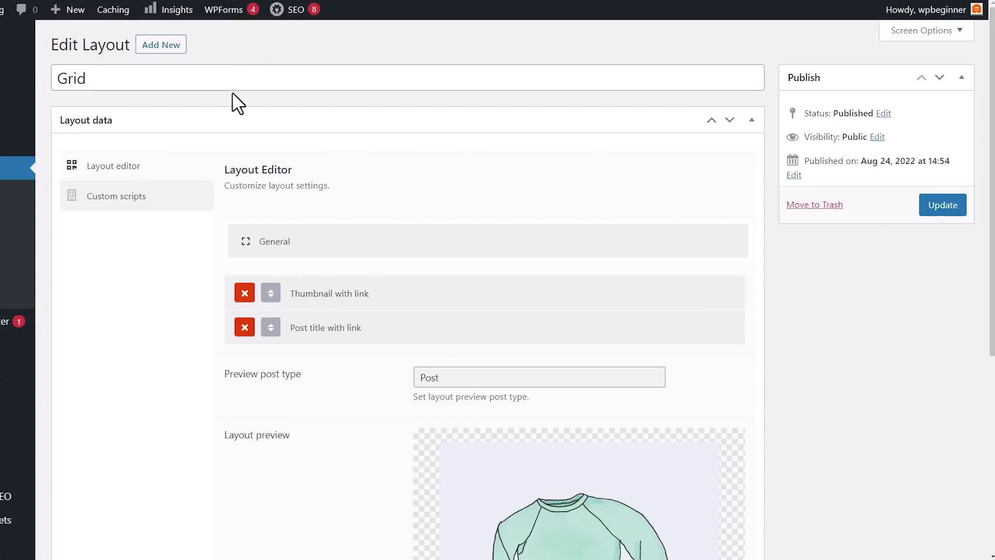
pyautogui.scroll(-3, 238, 104)
pyautogui.scroll(-3, 235, 104)
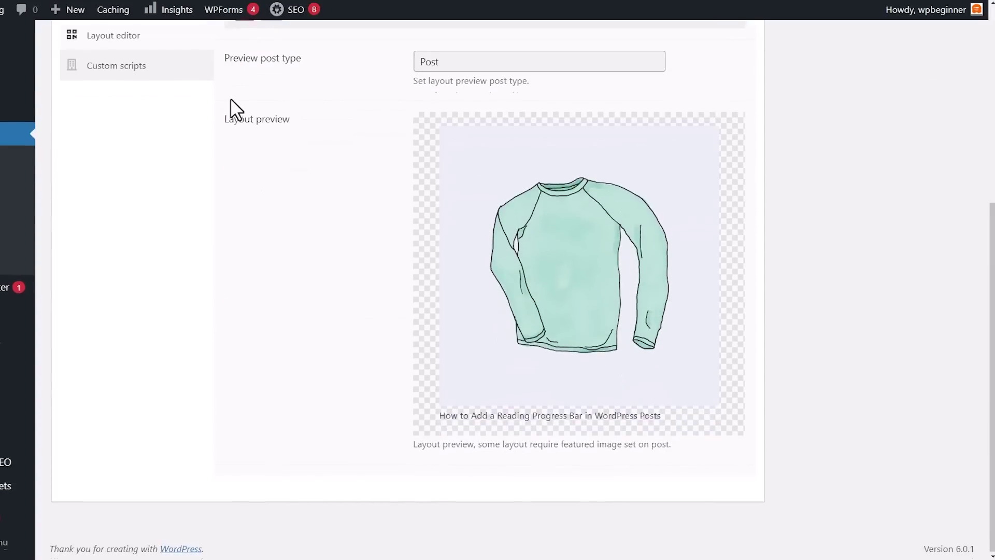
pyautogui.scroll(6, 235, 109)
pyautogui.scroll(-1, 236, 109)
pyautogui.scroll(-1, 236, 109)
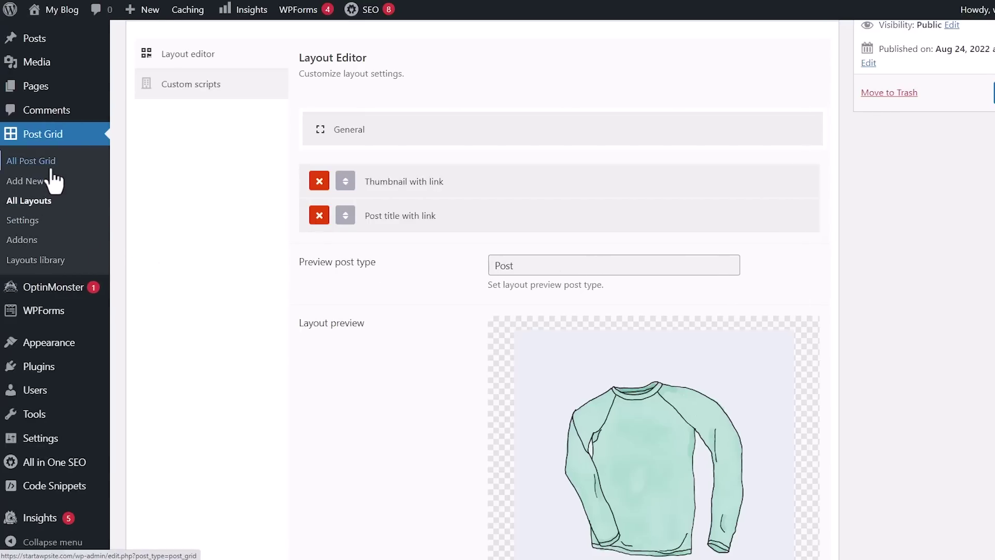
# Set the New Blog Post Grid's item layout to Grid
pyautogui.click(51, 171)
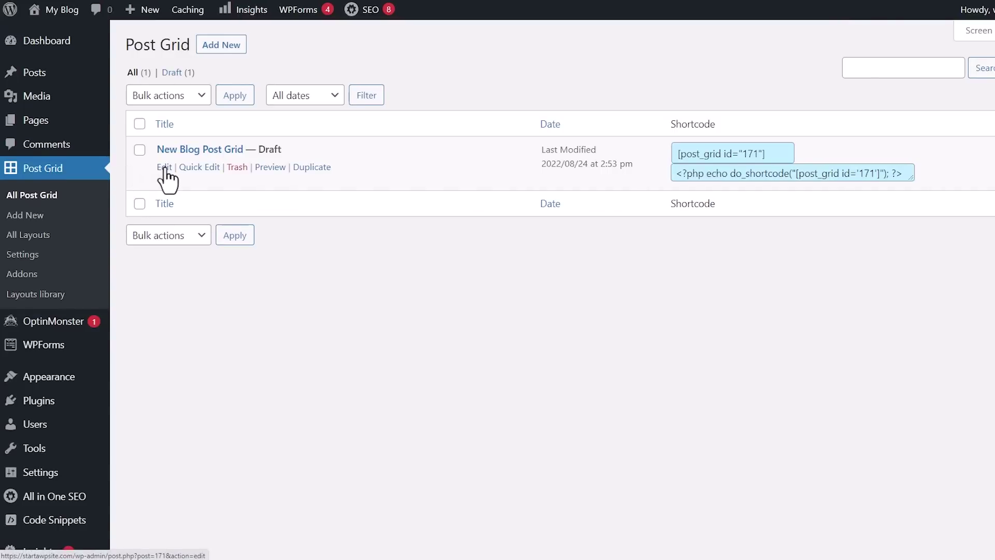
pyautogui.click(165, 167)
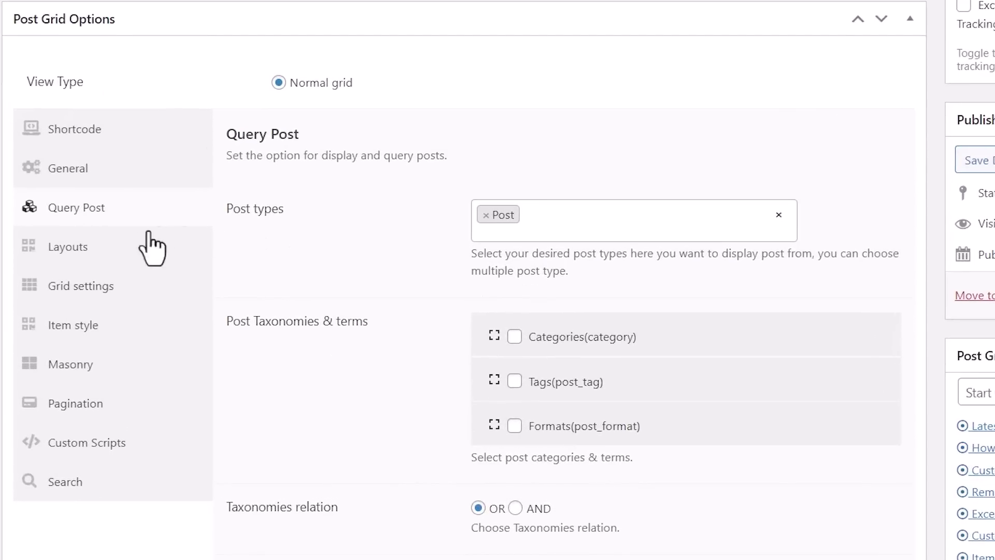
pyautogui.click(75, 247)
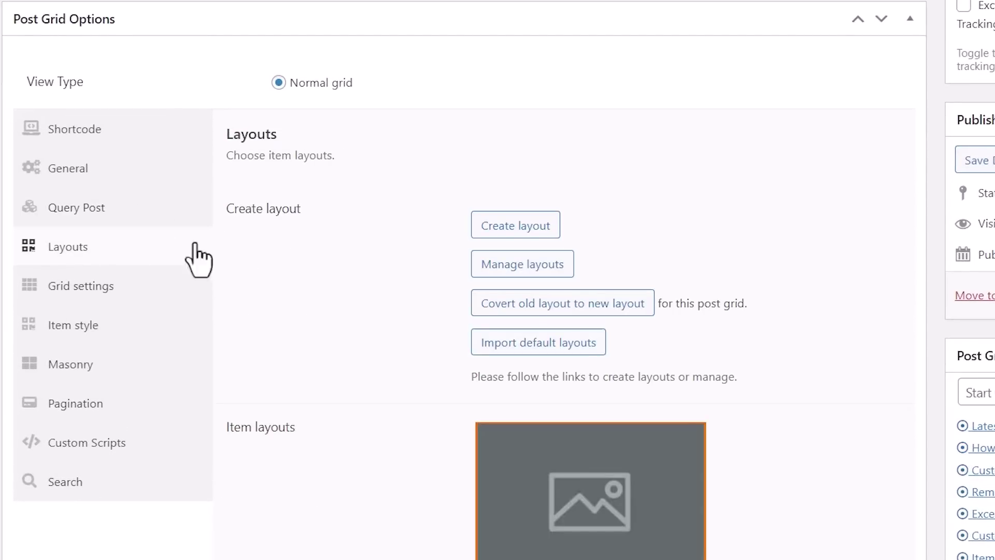
pyautogui.scroll(-2, 263, 256)
pyautogui.scroll(-3, 263, 256)
pyautogui.scroll(-2, 264, 256)
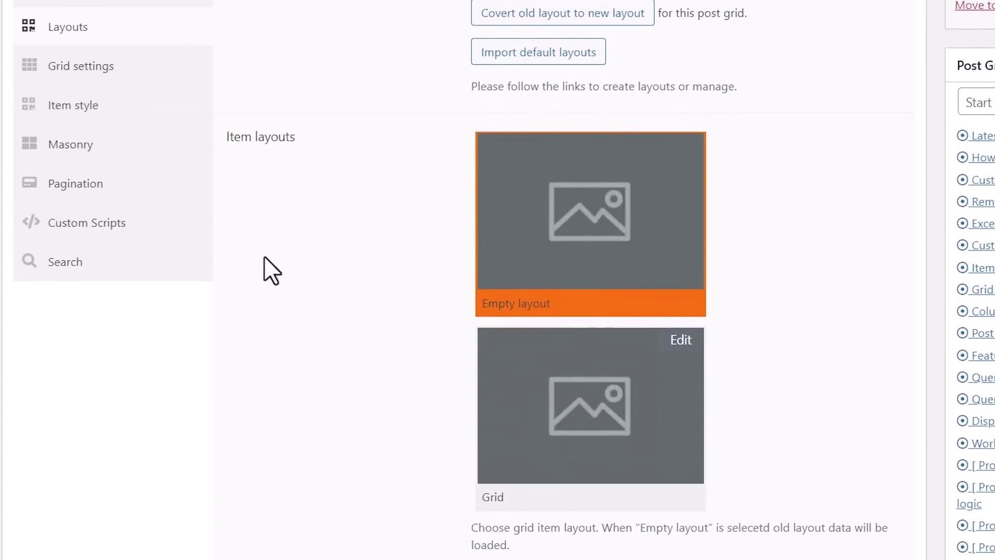
pyautogui.scroll(-3, 263, 257)
pyautogui.scroll(2, 263, 256)
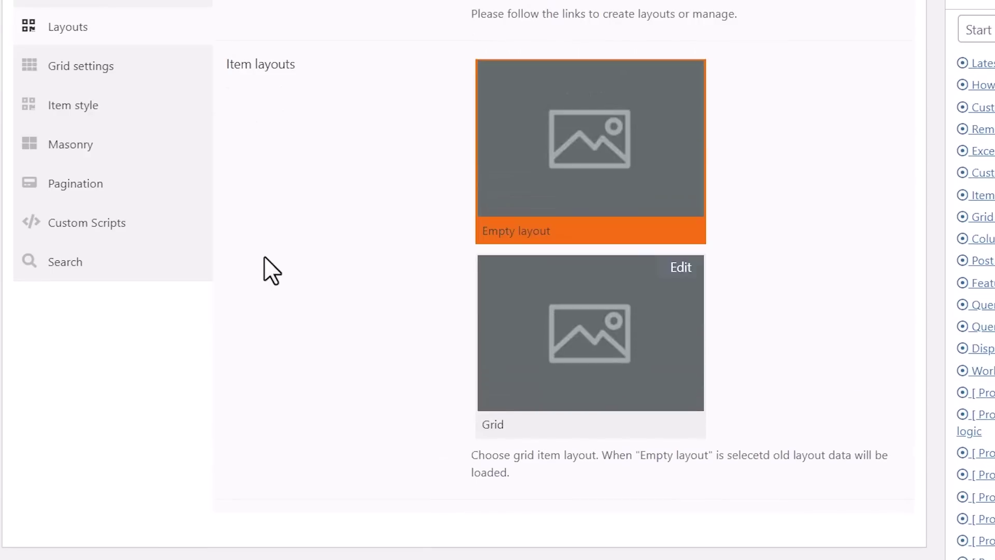
pyautogui.click(557, 346)
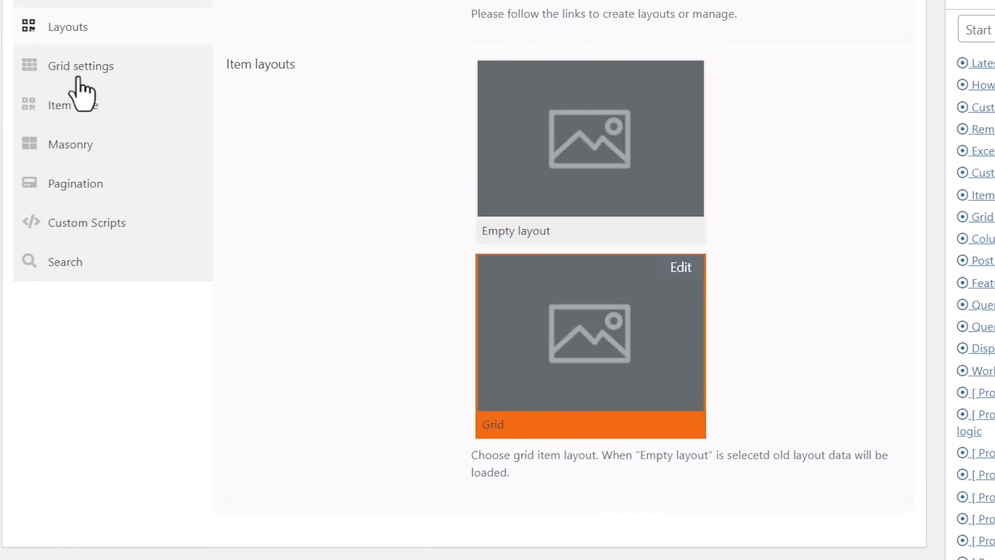
# Review the grid's Item style settings, keeping auto height
pyautogui.click(74, 111)
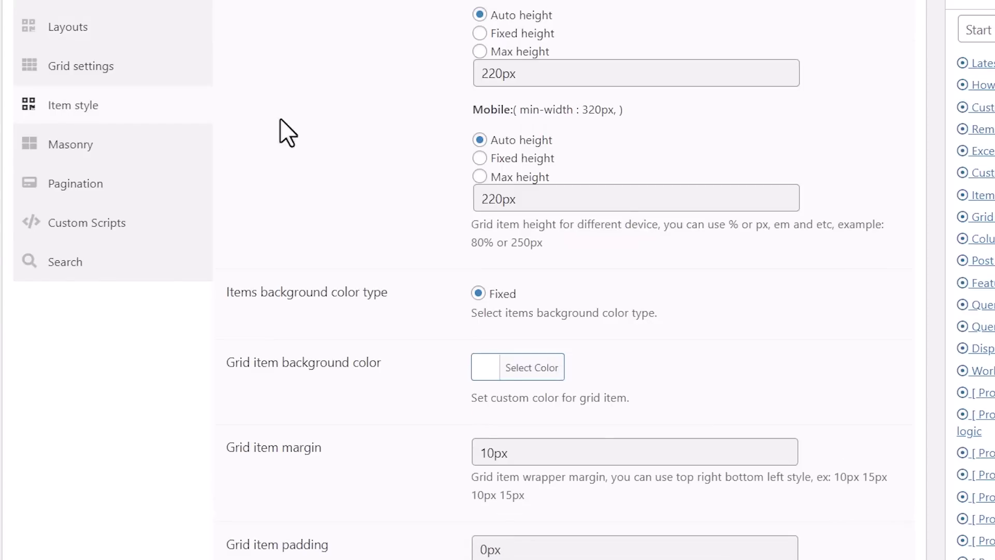
pyautogui.scroll(2, 392, 135)
pyautogui.scroll(-2, 391, 129)
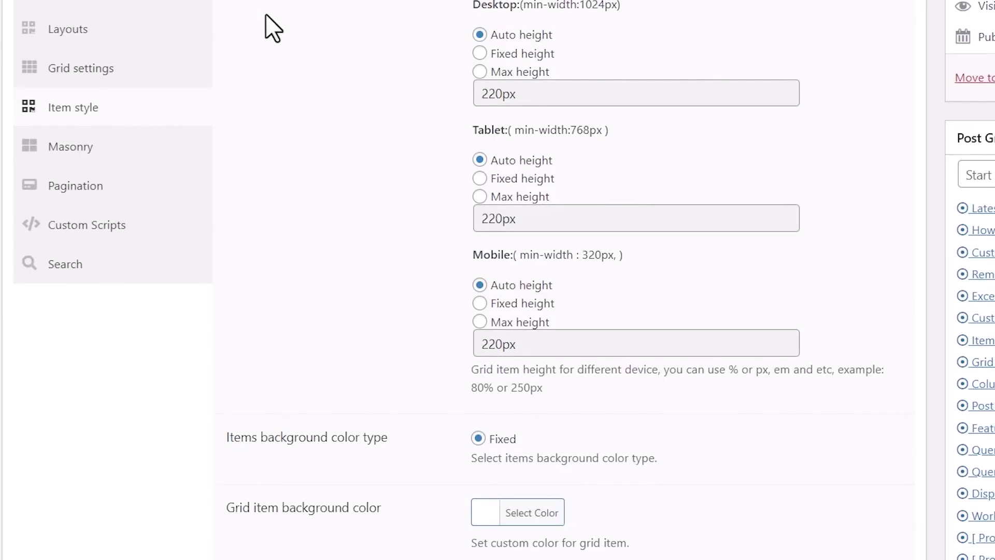
pyautogui.scroll(-1, 422, 215)
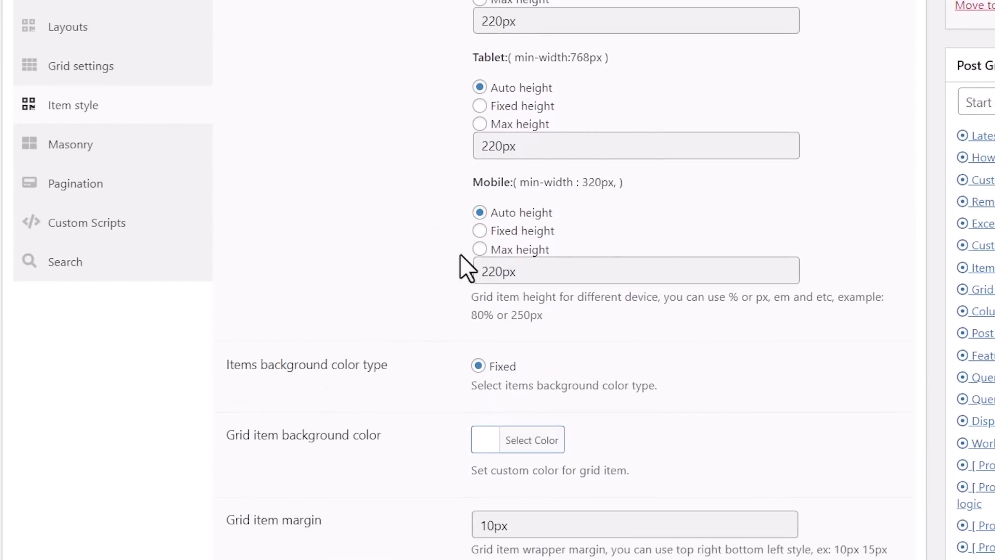
pyautogui.scroll(-3, 456, 256)
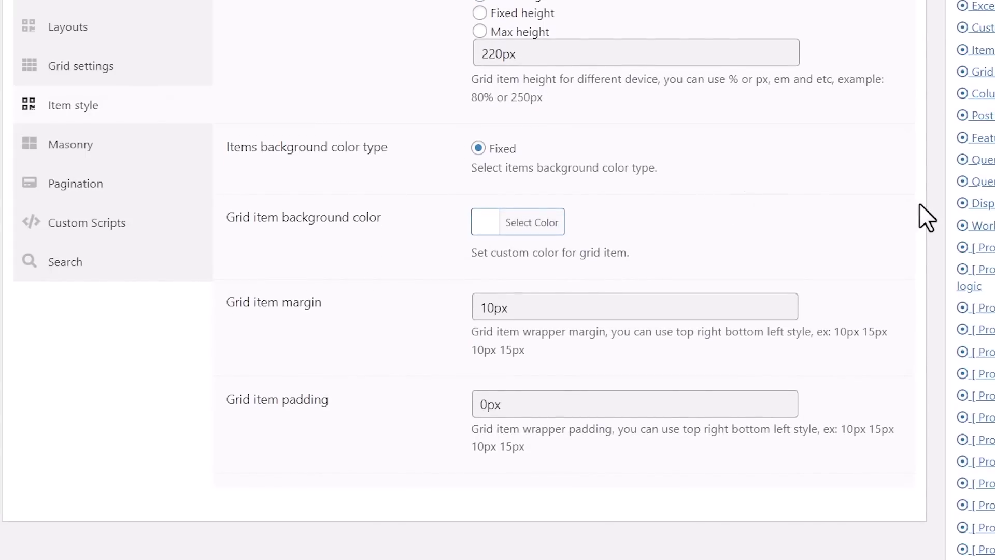
pyautogui.scroll(5, 880, 219)
pyautogui.scroll(4, 880, 219)
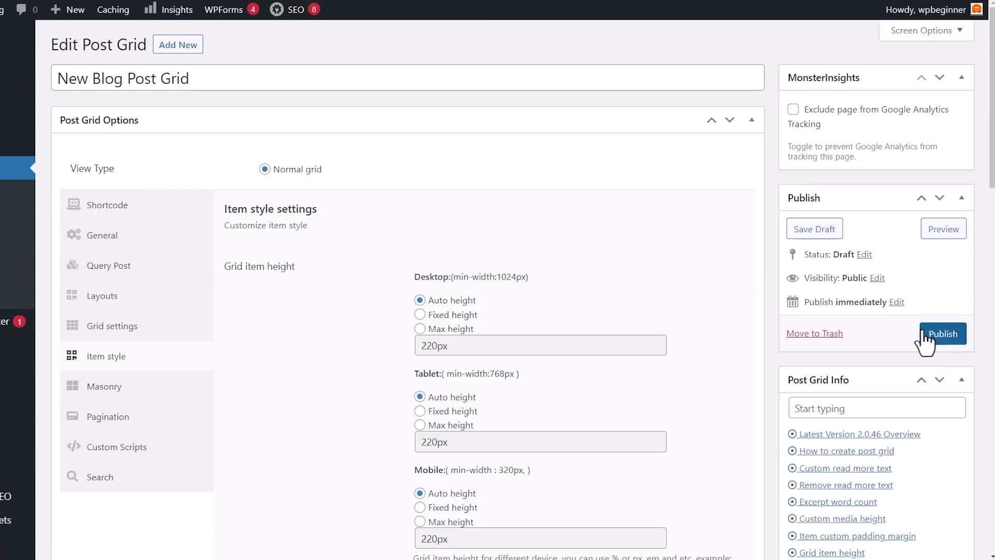
# Publish the grid, then copy the [post_grid id='171'] shortcode from the Shortcode tab
pyautogui.click(925, 334)
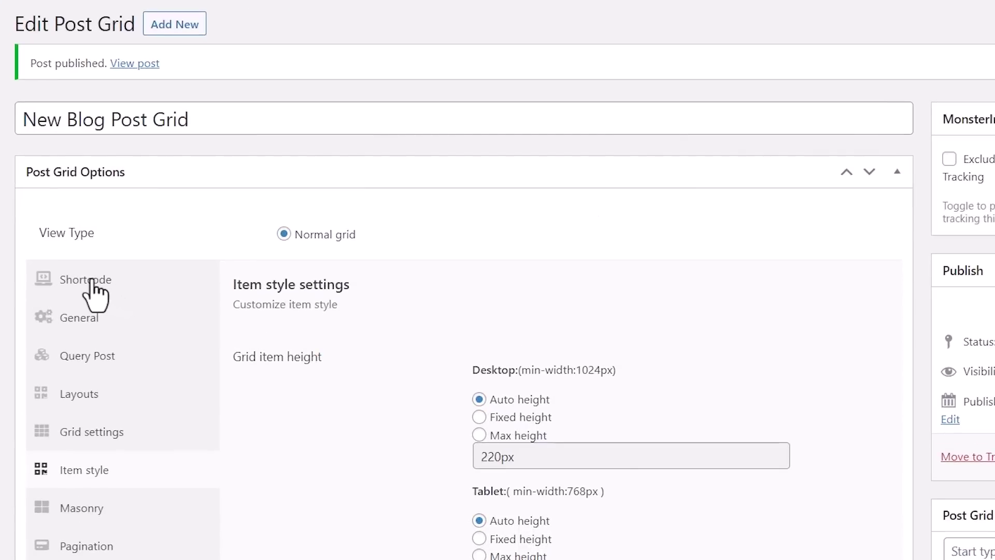
pyautogui.click(110, 250)
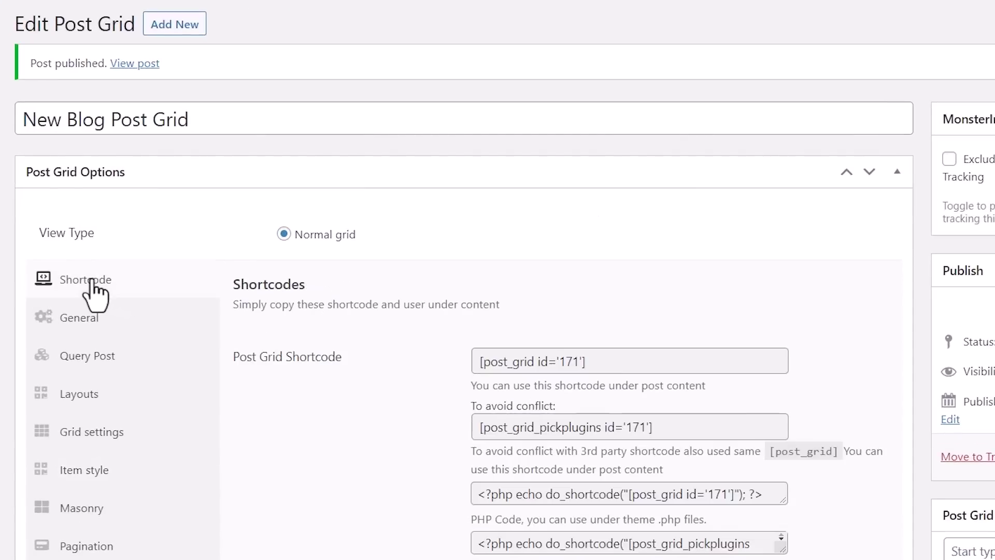
pyautogui.moveTo(577, 363); pyautogui.dragTo(426, 363)
pyautogui.press('super+c')
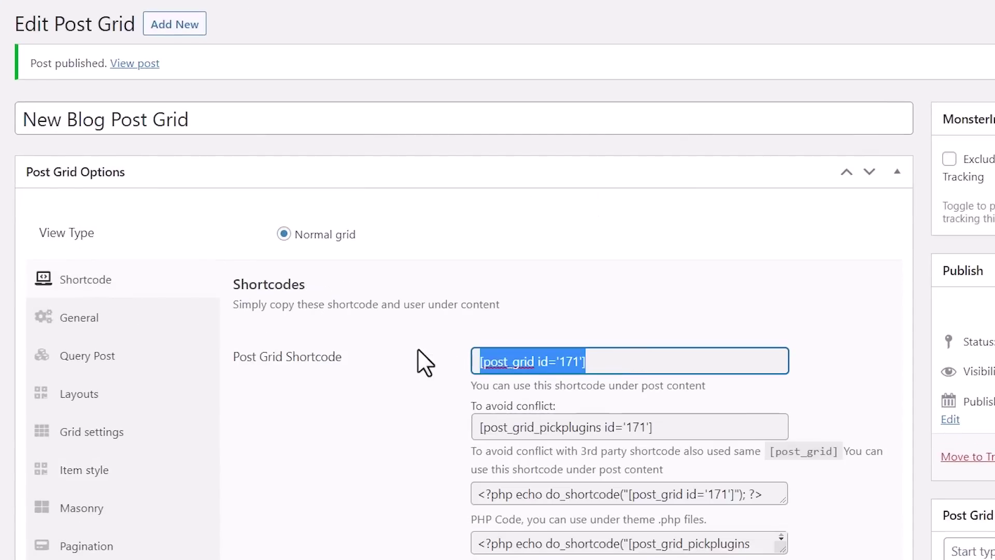
pyautogui.rightClick(532, 356)
pyautogui.click(602, 82)
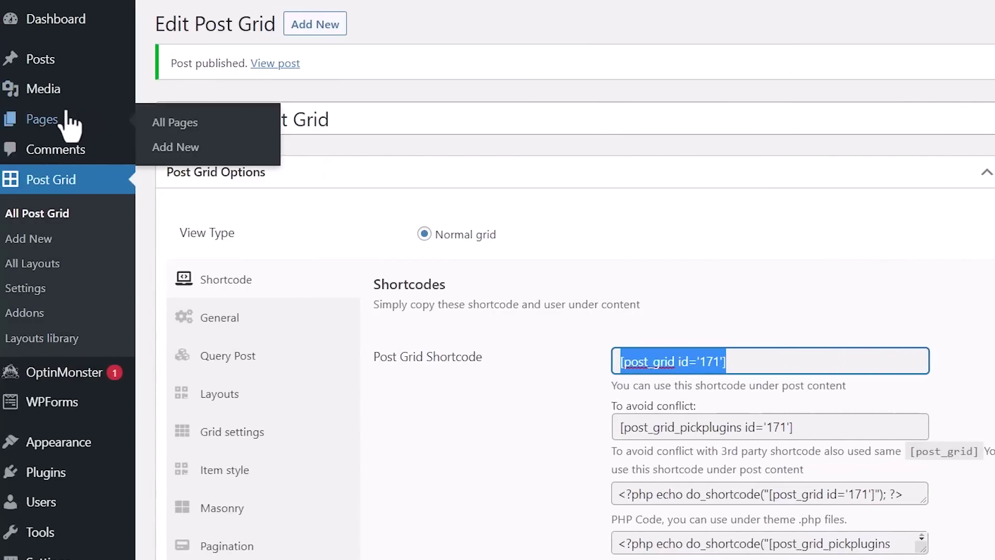
# Open the Home page and remove the Post Template from its query loop
pyautogui.click(171, 124)
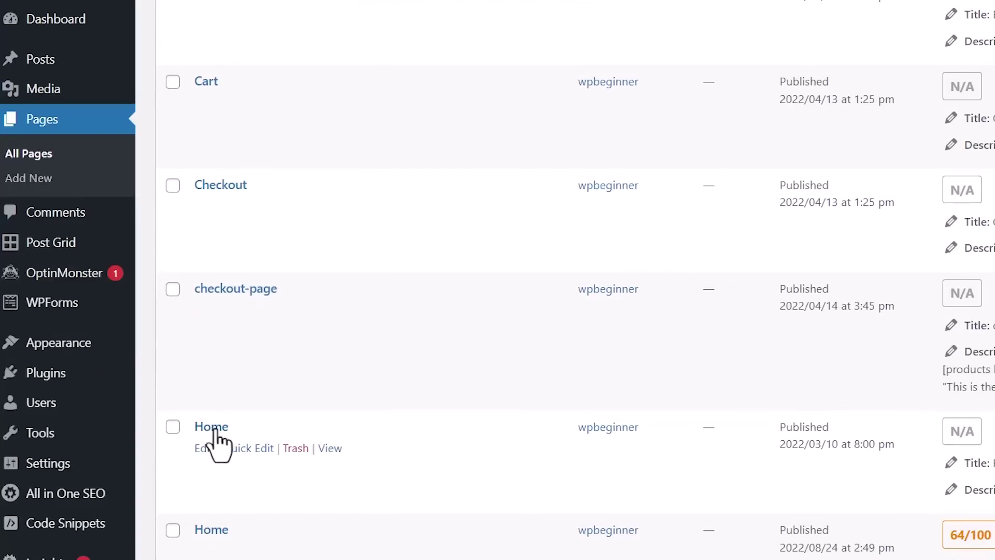
pyautogui.scroll(-3, 214, 446)
pyautogui.click(204, 411)
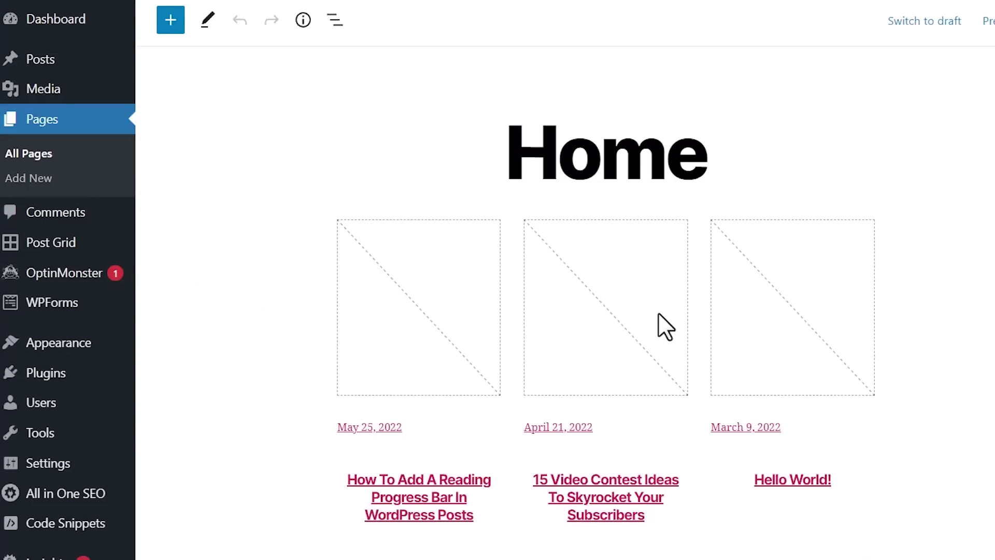
pyautogui.click(634, 246)
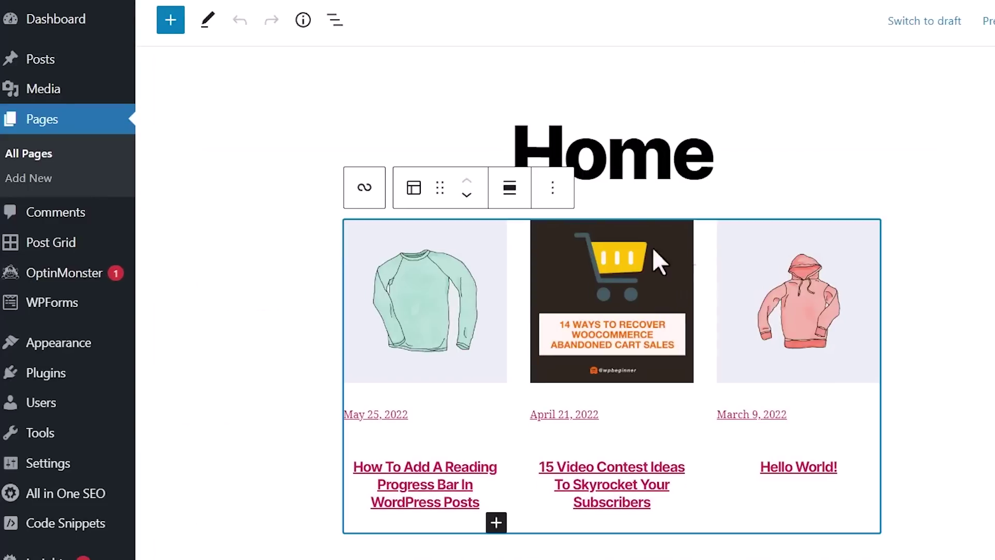
pyautogui.click(552, 188)
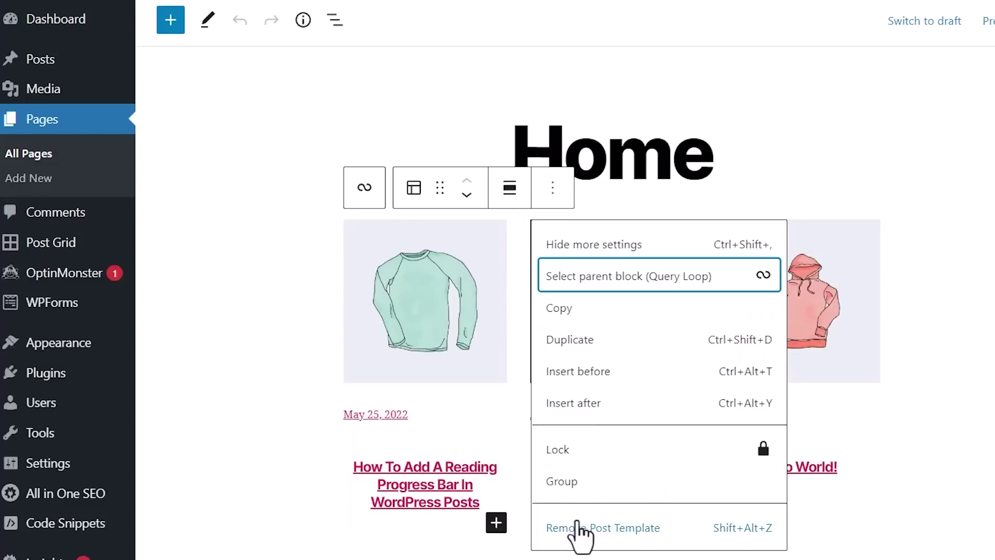
pyautogui.click(574, 530)
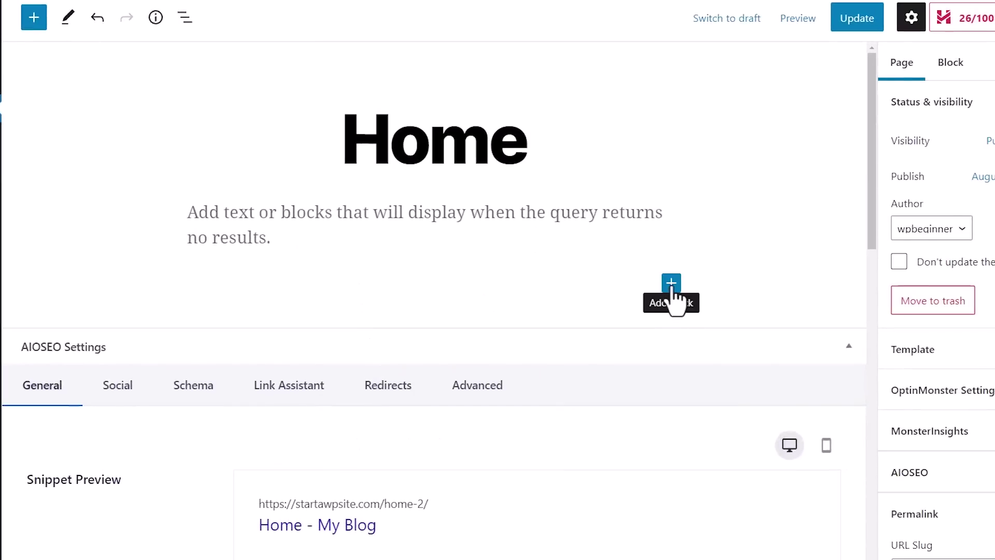
# Insert a Shortcode block containing [post_grid id='171']
pyautogui.click(671, 286)
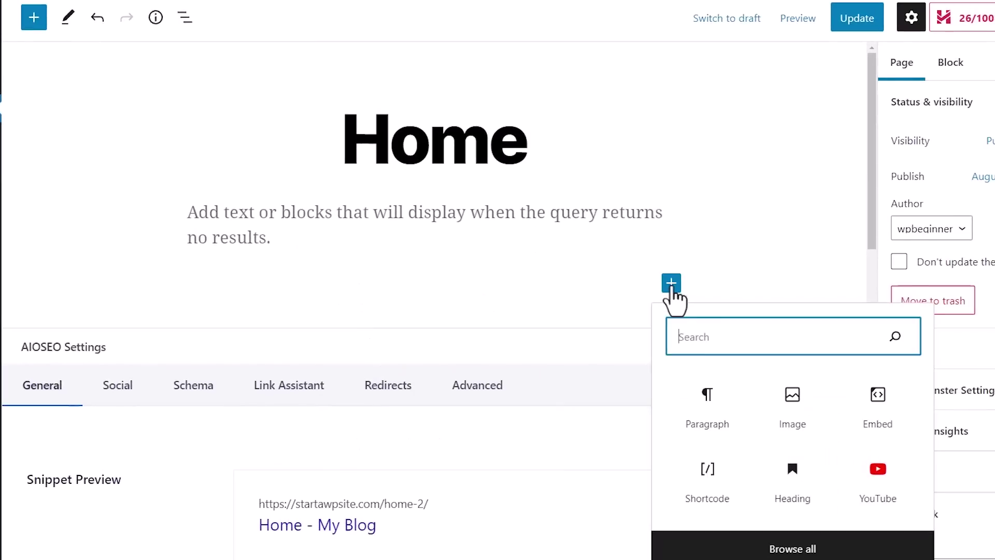
pyautogui.write('sho')
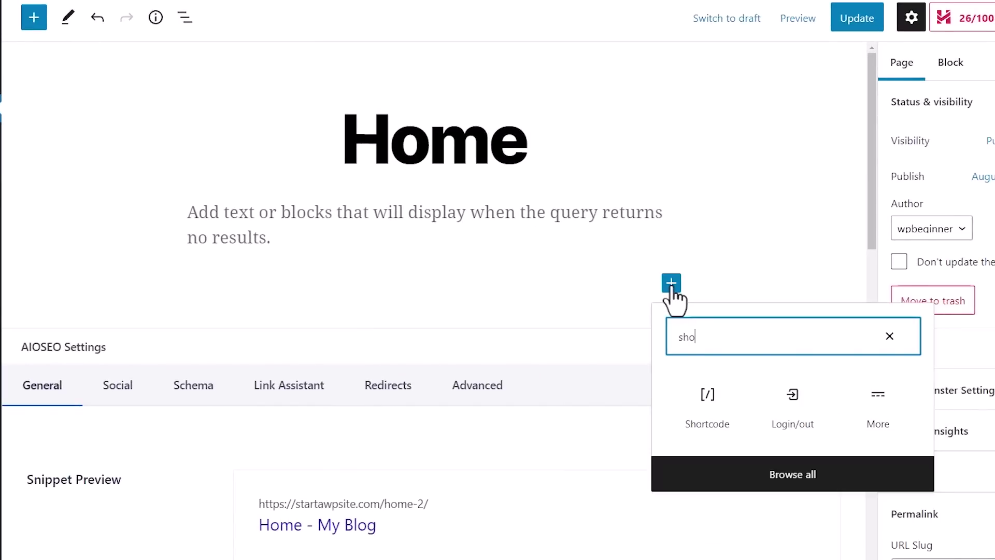
pyautogui.click(708, 412)
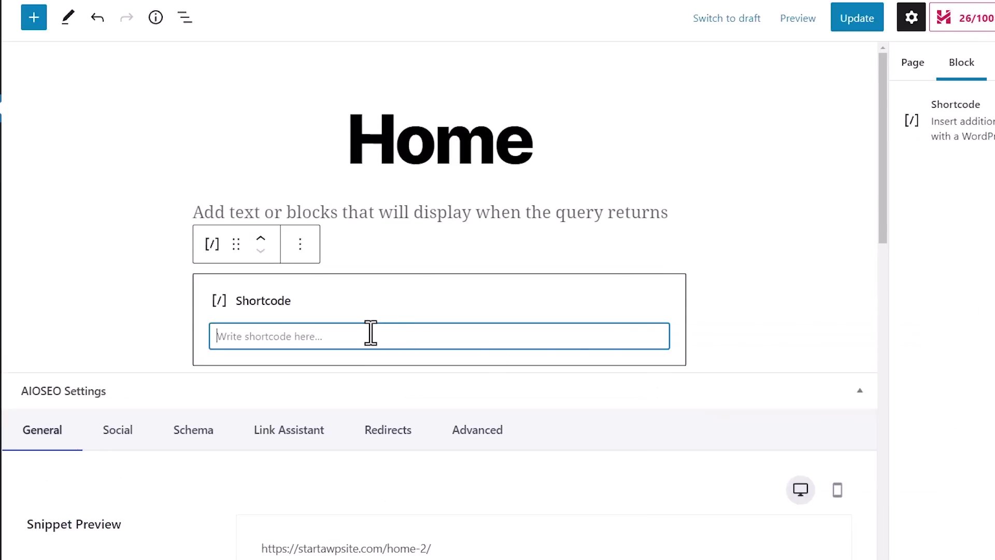
pyautogui.rightClick(371, 333)
pyautogui.click(410, 437)
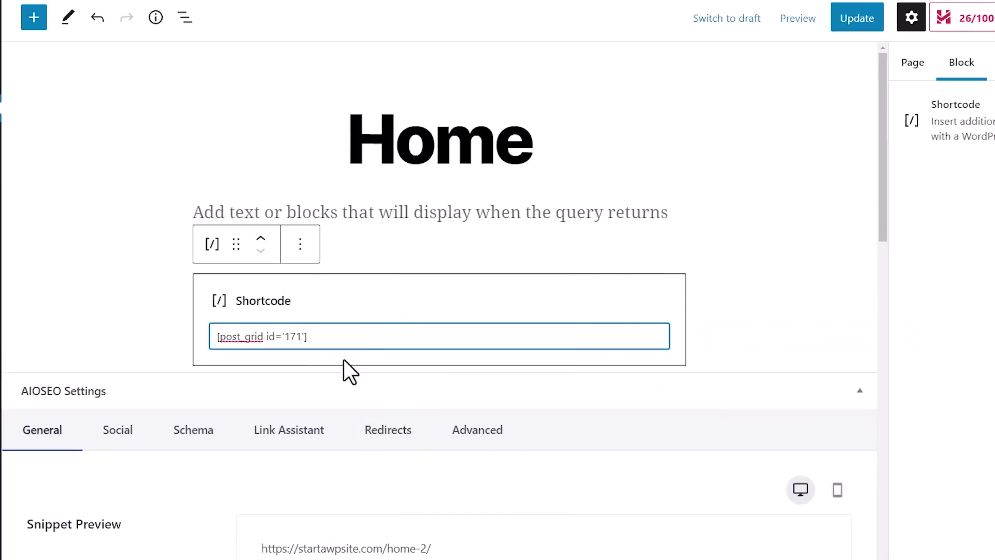
# Update the Home page and scroll through the post thumbnails and titles
pyautogui.click(866, 29)
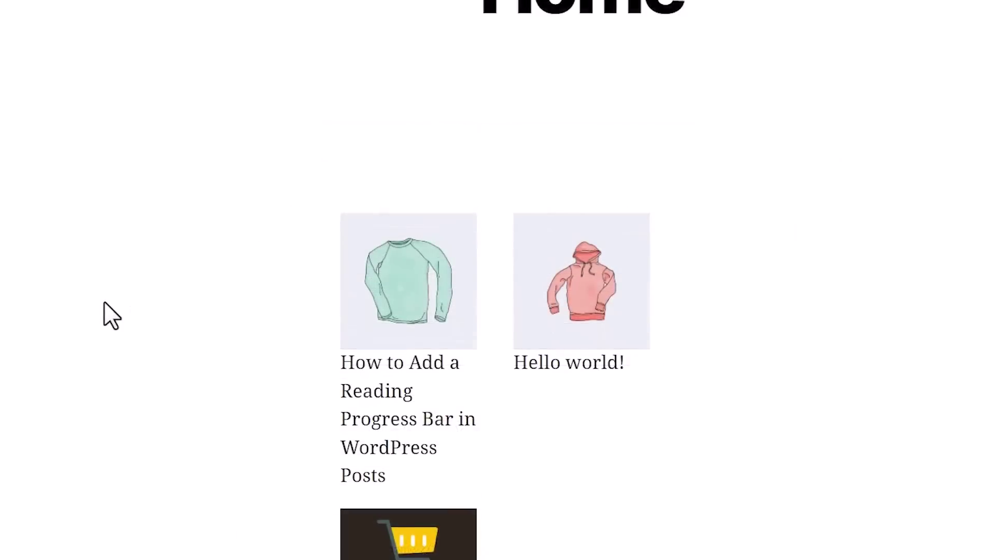
pyautogui.scroll(-3, 104, 307)
pyautogui.scroll(-1, 106, 304)
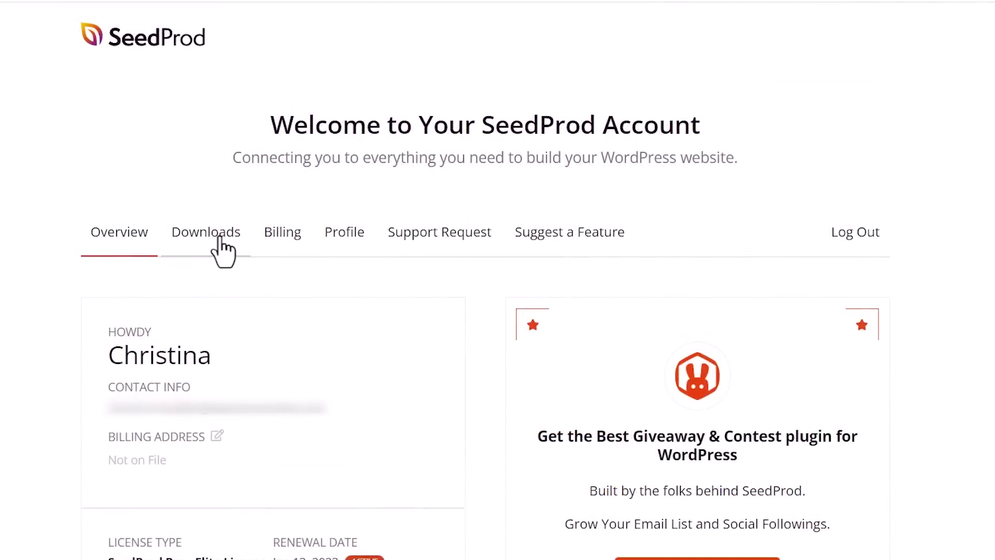
# Go to the SeedProd account's Downloads to get the SeedProd Pro zip
pyautogui.click(220, 240)
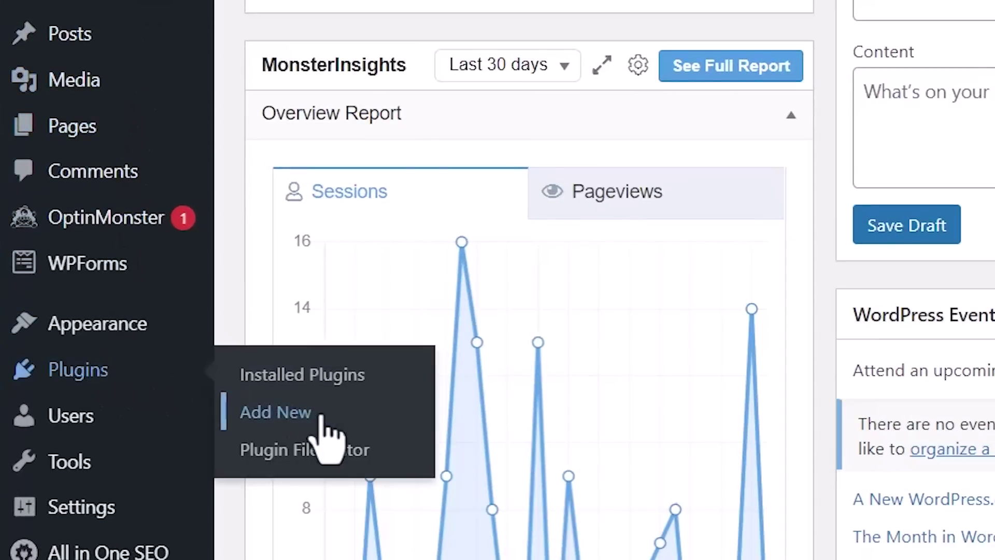
# Upload the SeedProd Pro zip via Add New Plugin, install it, and activate it
pyautogui.click(321, 417)
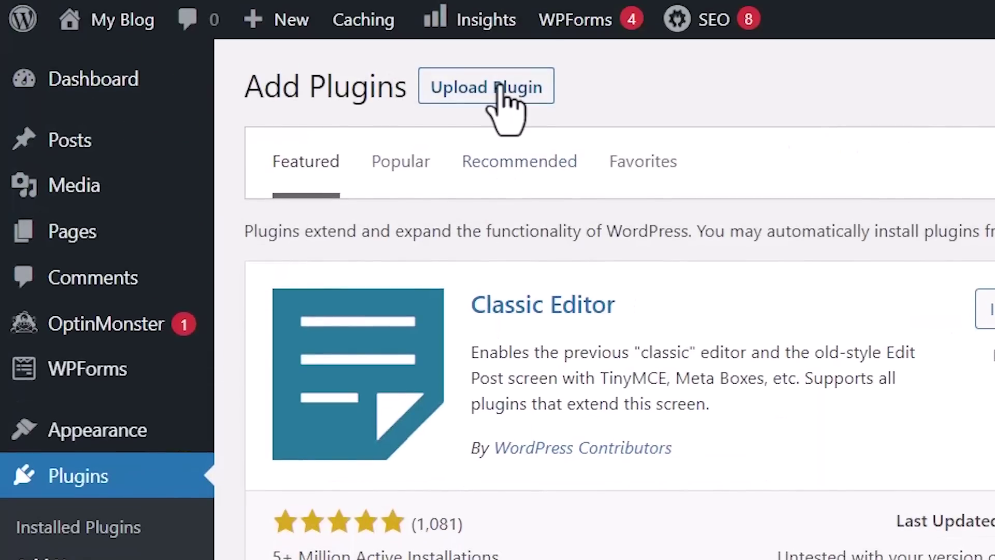
pyautogui.click(499, 87)
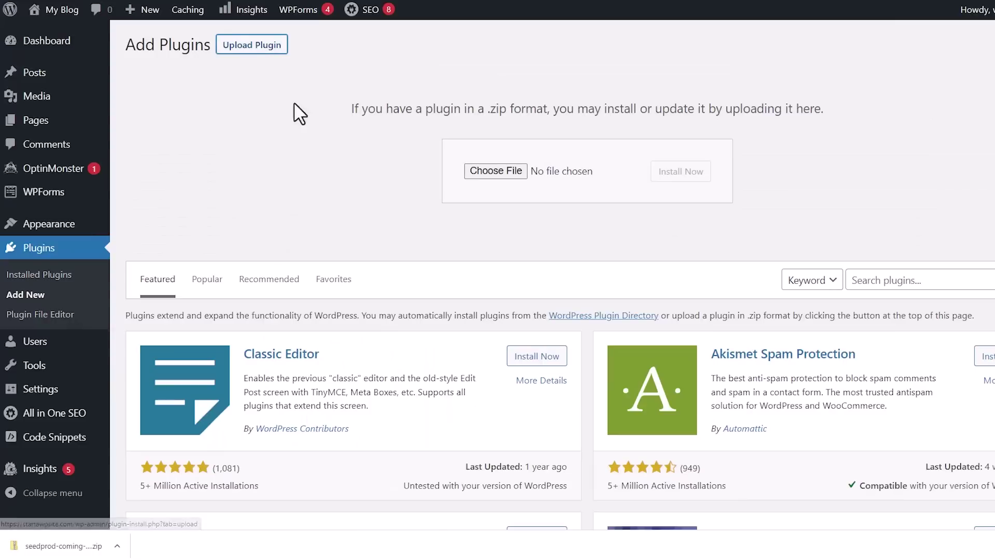
pyautogui.moveTo(60, 545)
pyautogui.mouseDown()
pyautogui.moveTo(194, 447)
pyautogui.moveTo(502, 171)
pyautogui.mouseUp()
pyautogui.click(674, 176)
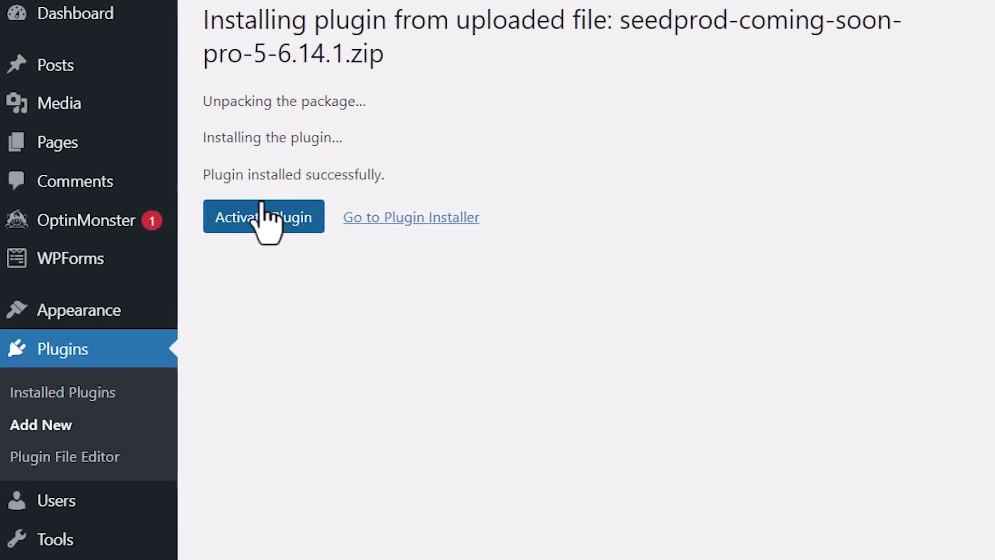
pyautogui.click(262, 218)
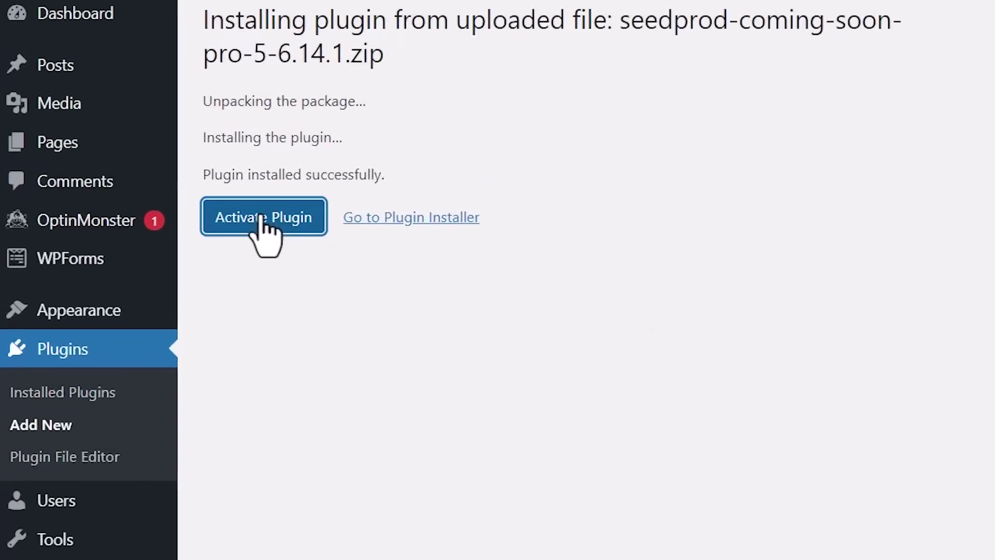
pyautogui.moveTo(70, 258)
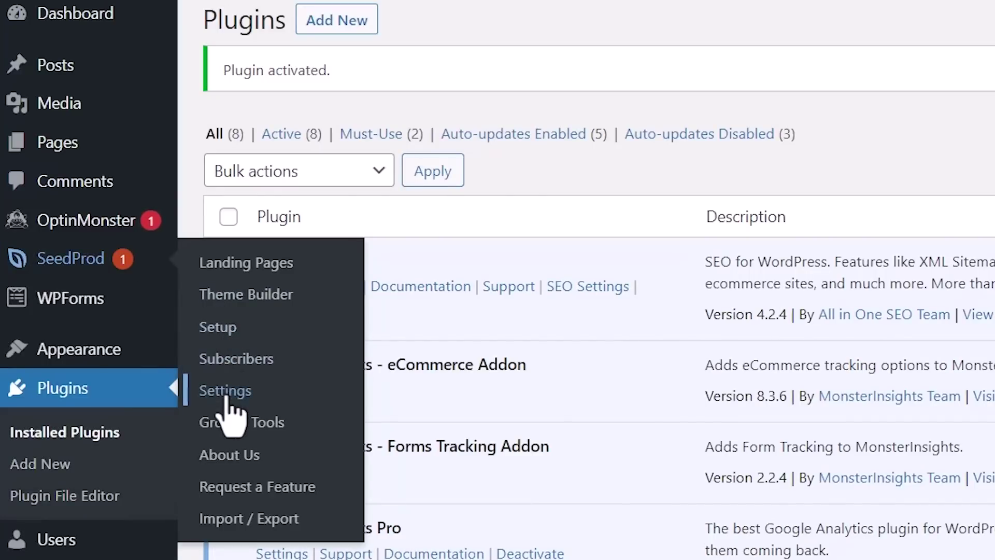
# Paste the license key as plain text in SeedProd Settings and recheck it
pyautogui.click(227, 397)
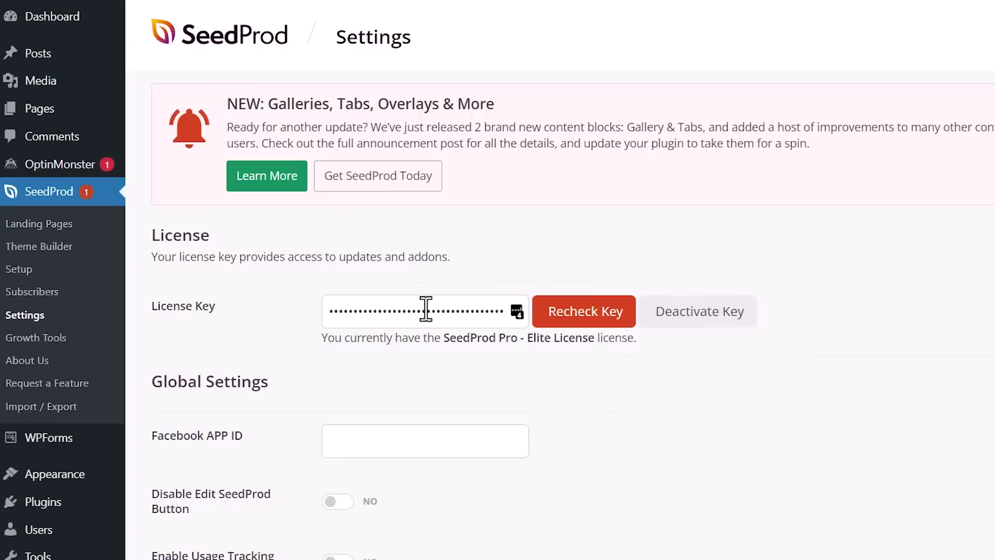
pyautogui.doubleClick(426, 309)
pyautogui.rightClick(426, 310)
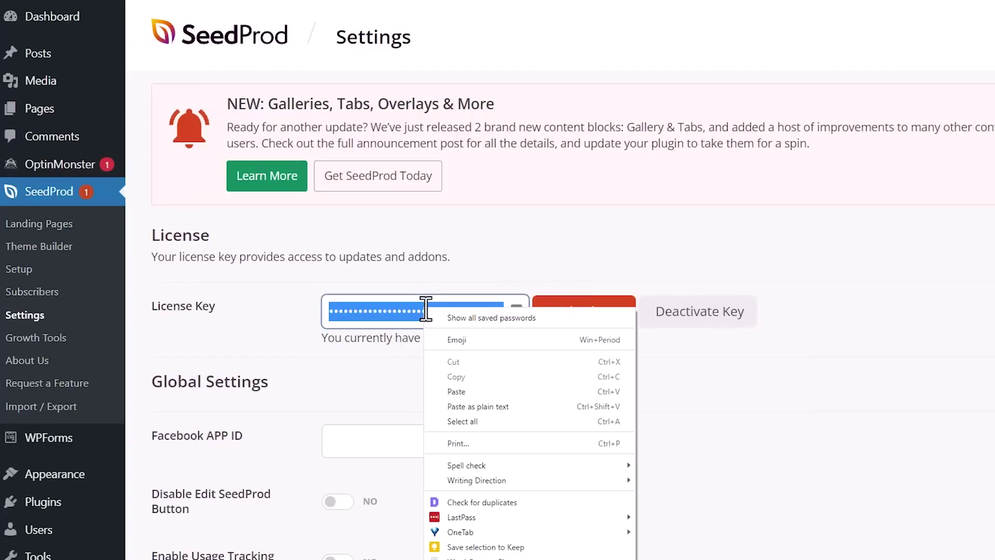
pyautogui.click(455, 401)
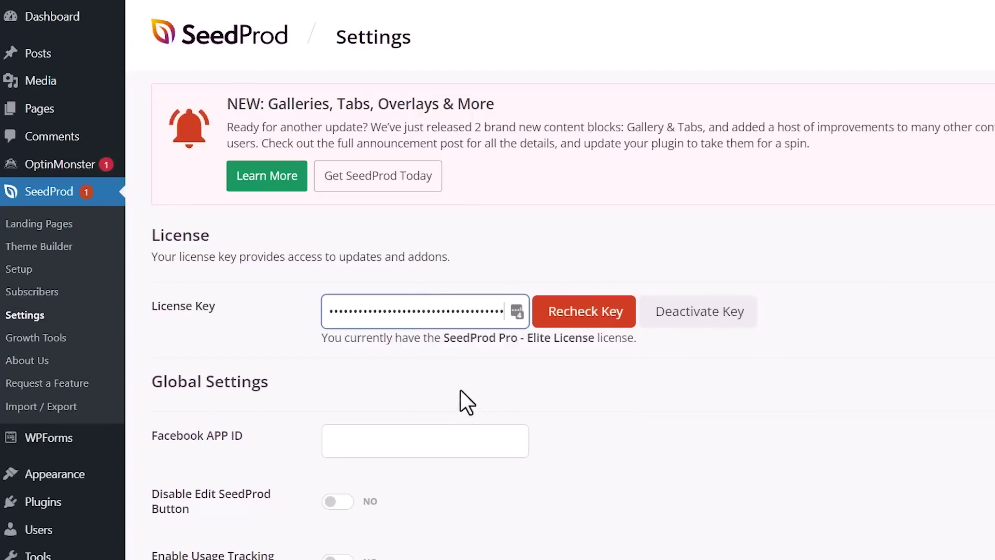
pyautogui.click(586, 322)
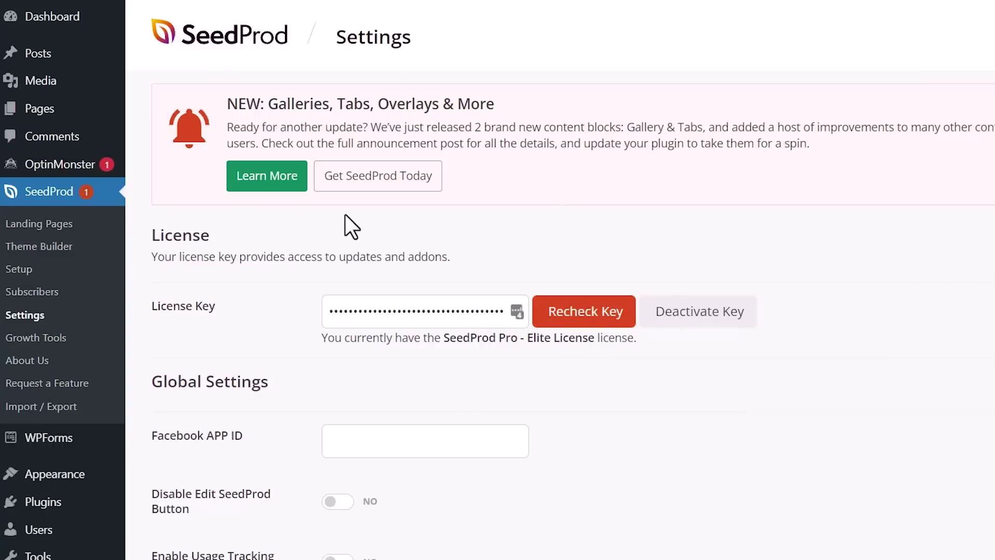
# Start a new landing page from SeedProd's Landing Pages screen
pyautogui.click(59, 228)
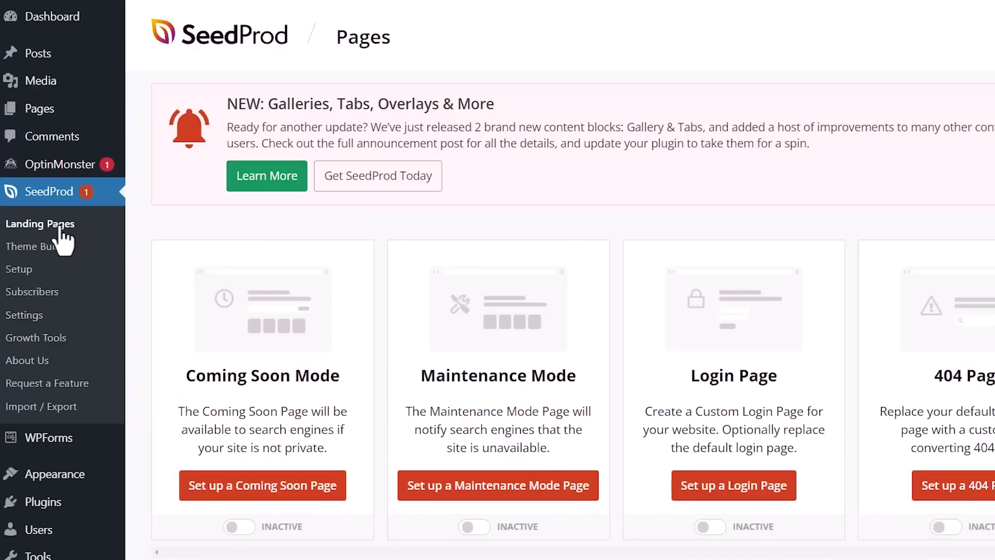
pyautogui.scroll(-1, 171, 228)
pyautogui.scroll(-2, 170, 219)
pyautogui.scroll(-1, 170, 219)
pyautogui.scroll(-1, 290, 322)
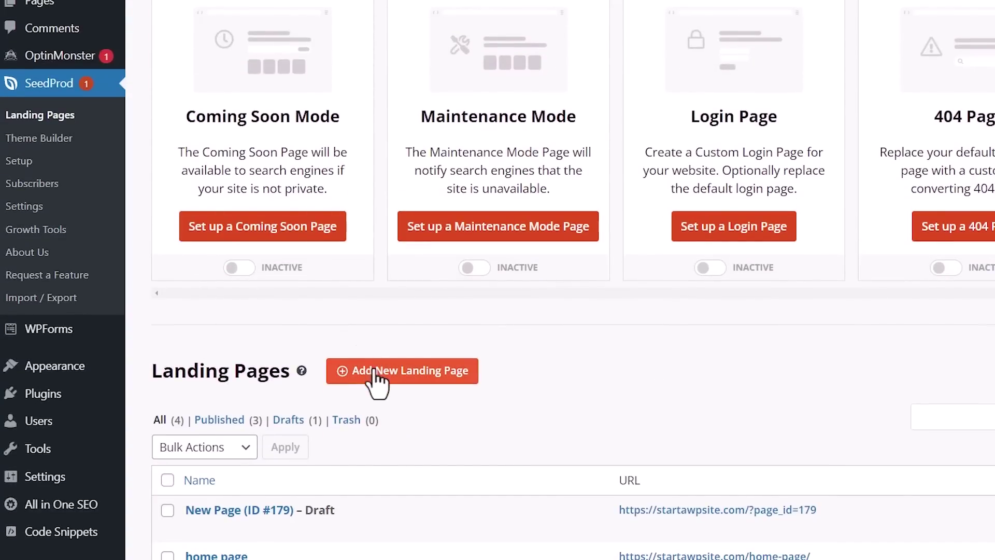
pyautogui.click(376, 376)
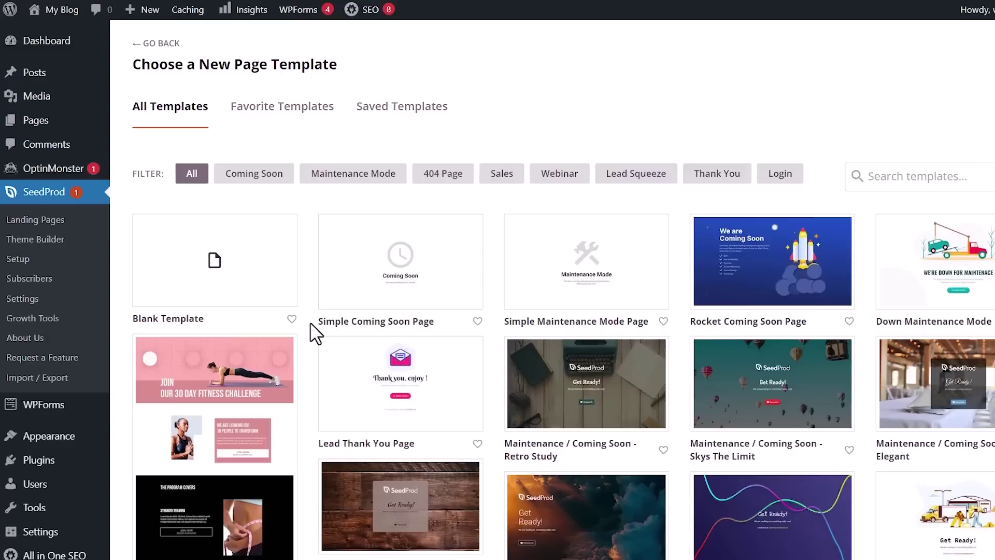
# Use the Fitness Sales Page template, name it 'home page', and start editing
pyautogui.scroll(-3, 316, 332)
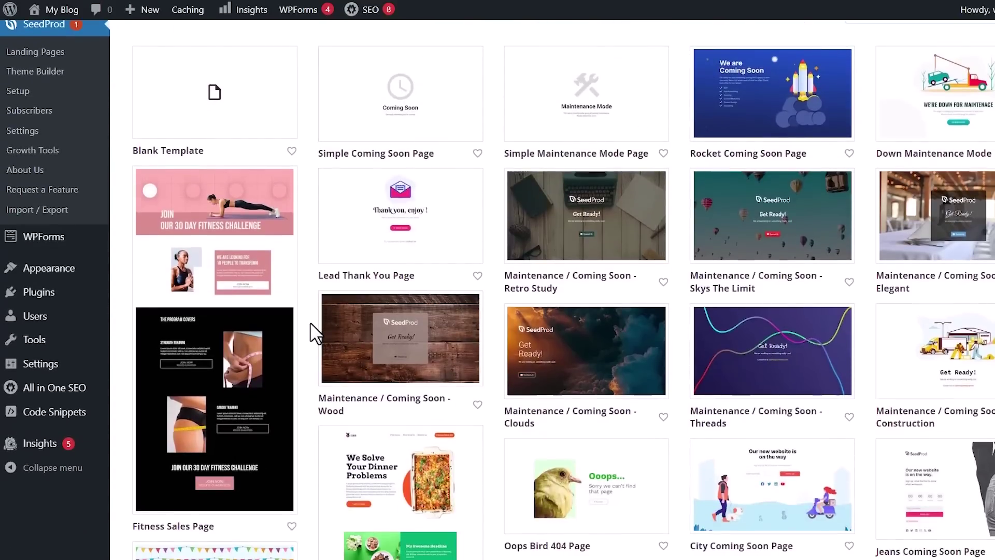
pyautogui.moveTo(213, 340)
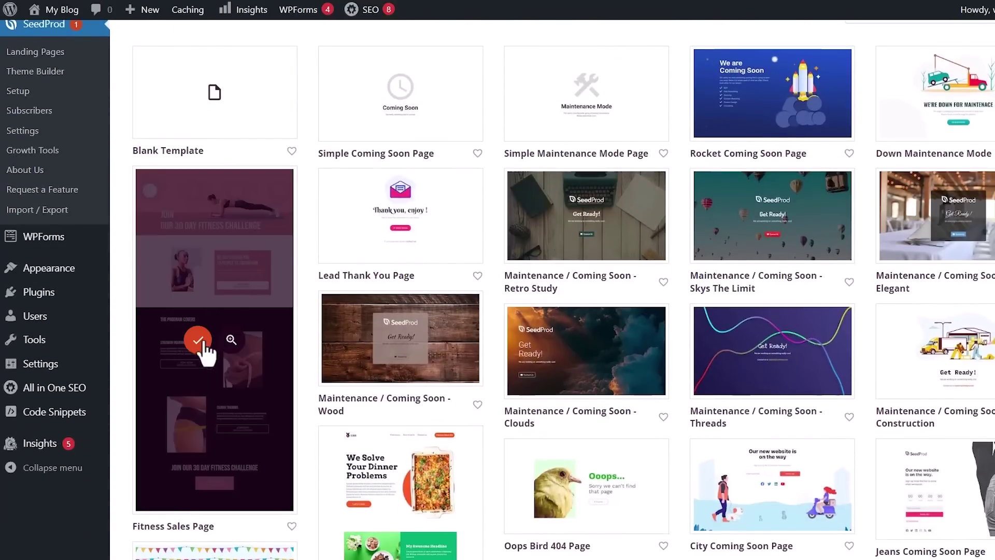
pyautogui.click(199, 340)
pyautogui.click(382, 270)
pyautogui.write('home page')
pyautogui.click(436, 395)
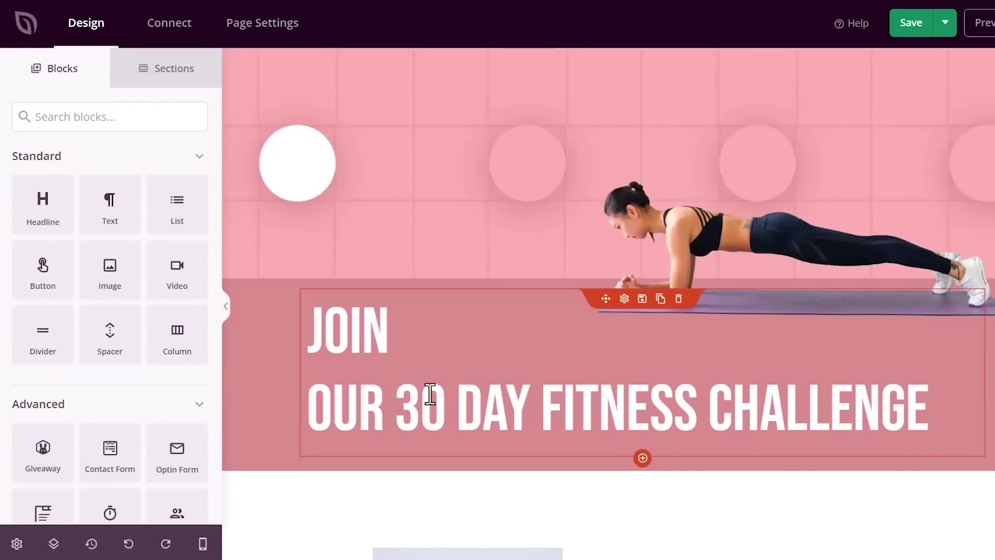
# Add a new section below the hero containing a Posts block
pyautogui.scroll(-3, 442, 273)
pyautogui.scroll(-3, 441, 272)
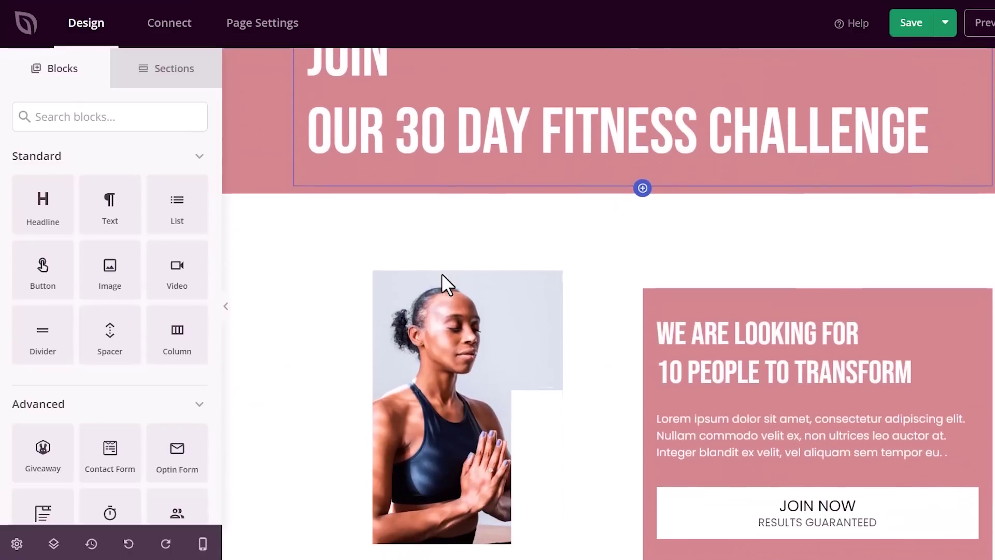
pyautogui.scroll(1, 444, 280)
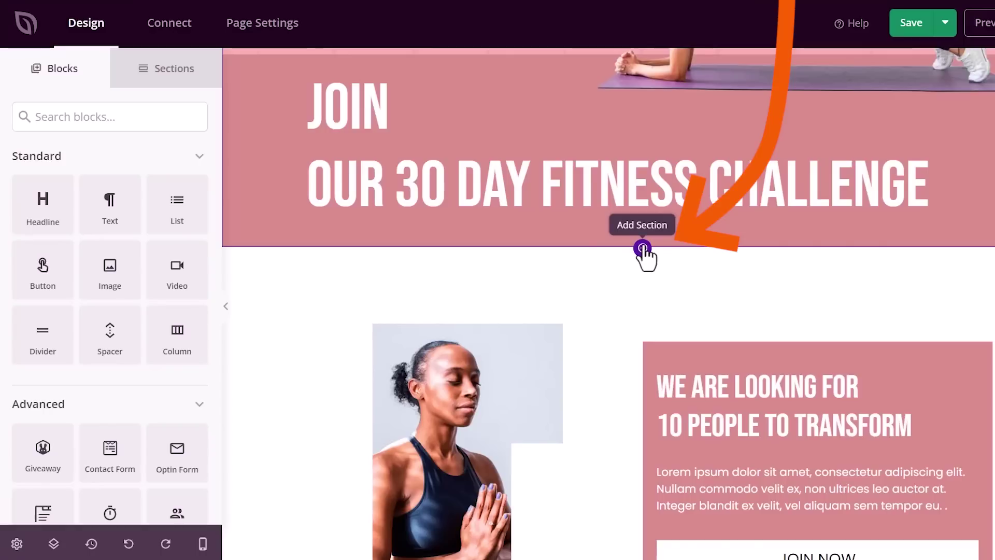
pyautogui.click(643, 251)
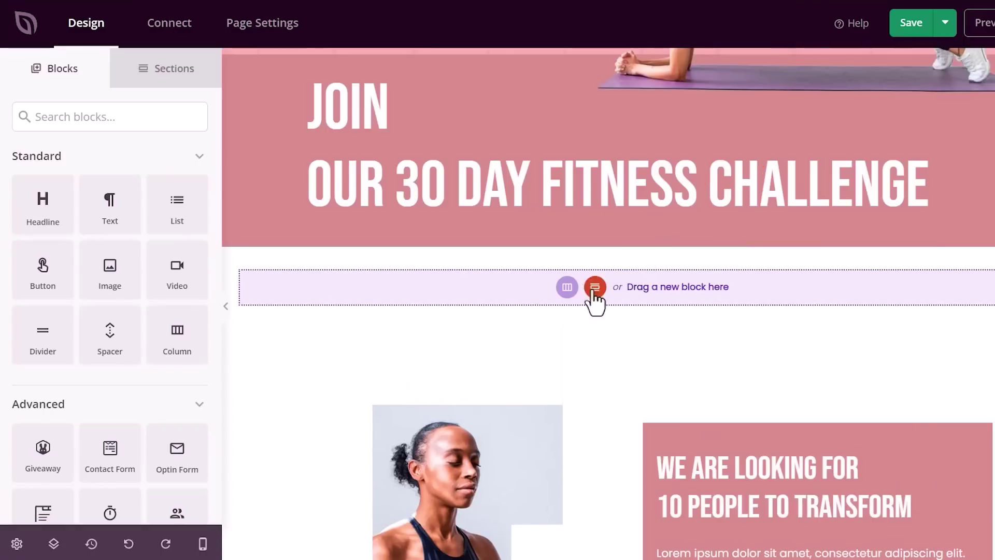
pyautogui.click(109, 117)
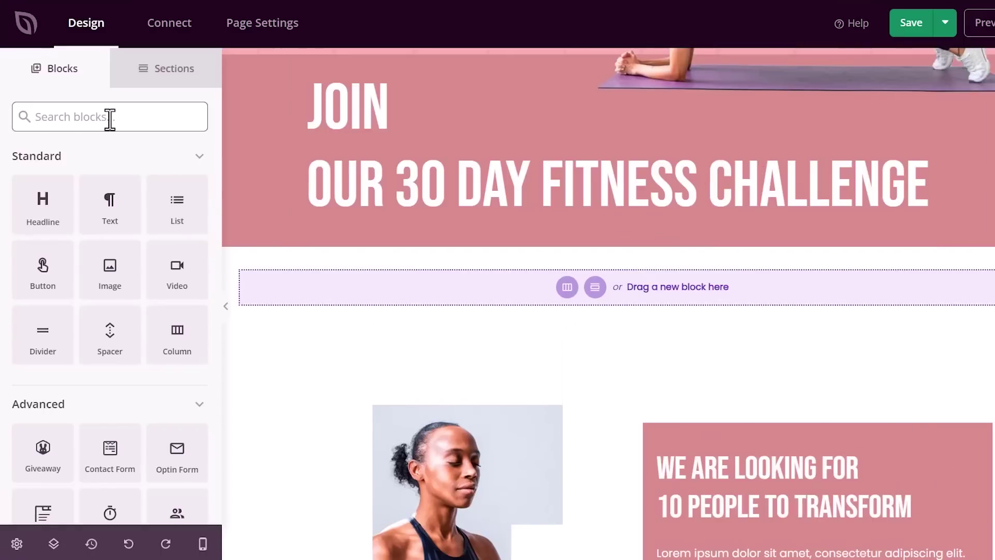
pyautogui.write('post')
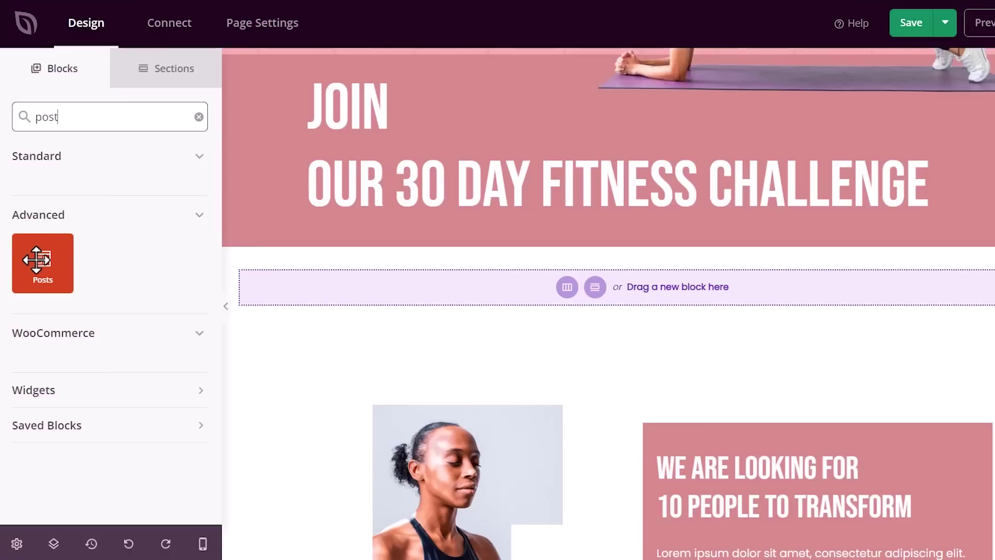
pyautogui.moveTo(33, 262)
pyautogui.mouseDown()
pyautogui.moveTo(273, 288)
pyautogui.moveTo(586, 287)
pyautogui.mouseUp()
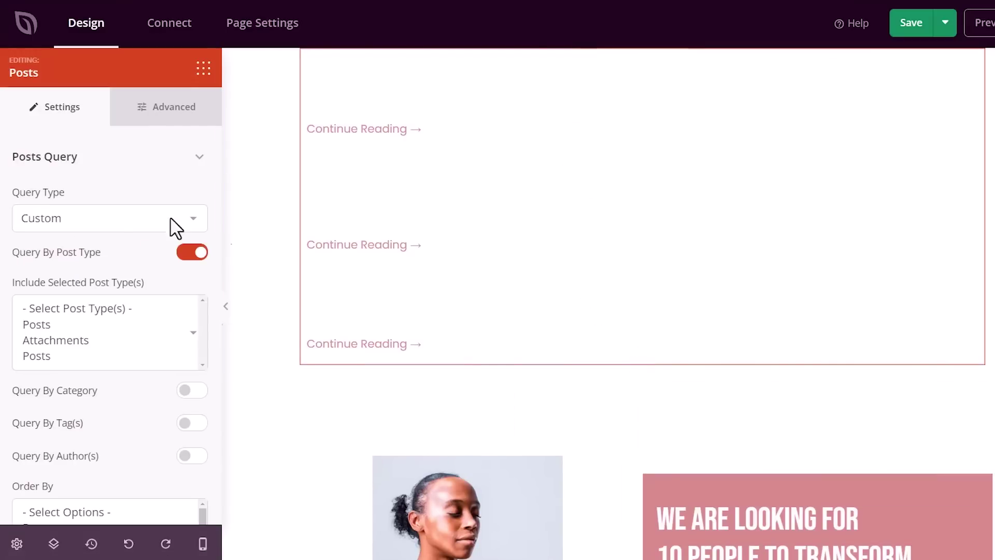
# Set the Posts block to Default query, 3 columns, featured images on, H3 titles
pyautogui.click(99, 222)
pyautogui.click(87, 245)
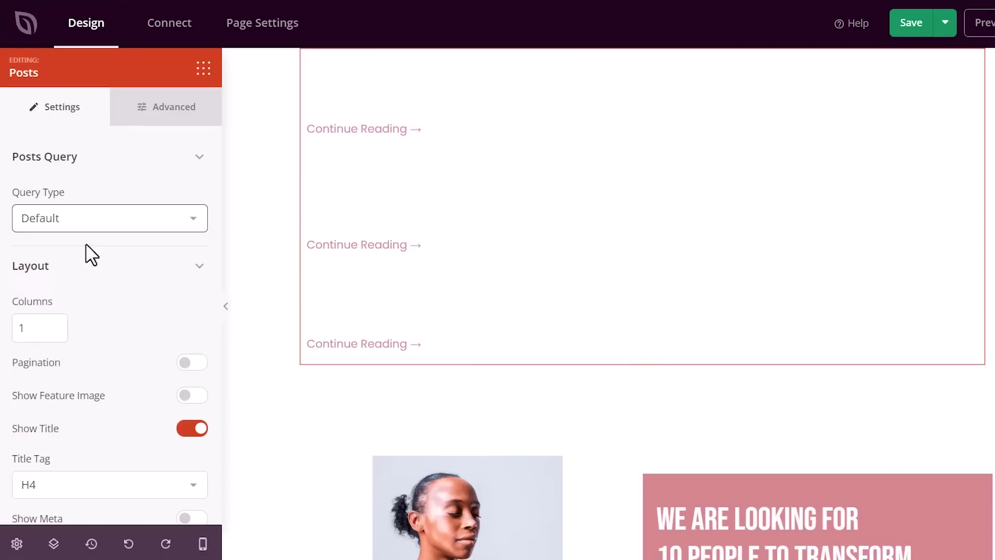
pyautogui.scroll(-1, 86, 283)
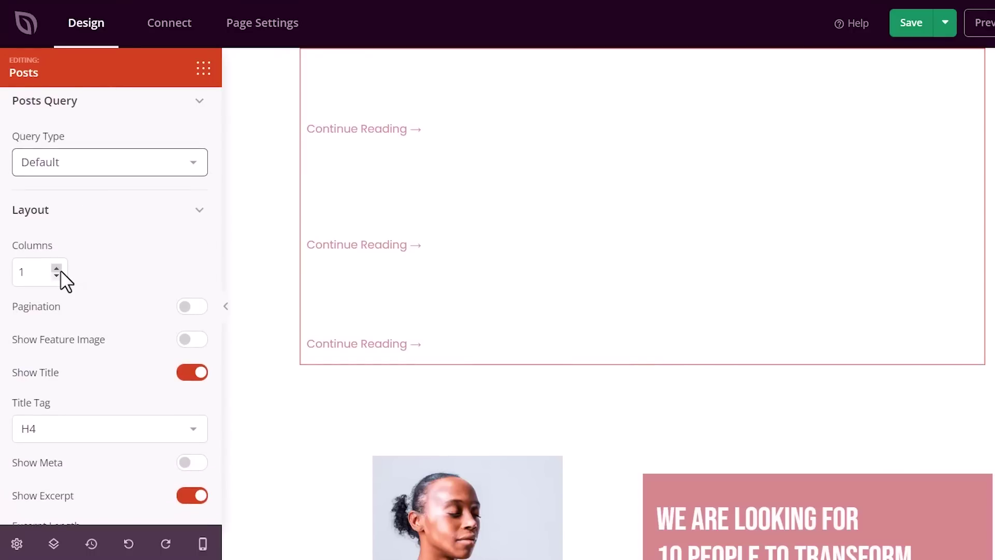
pyautogui.click(56, 269)
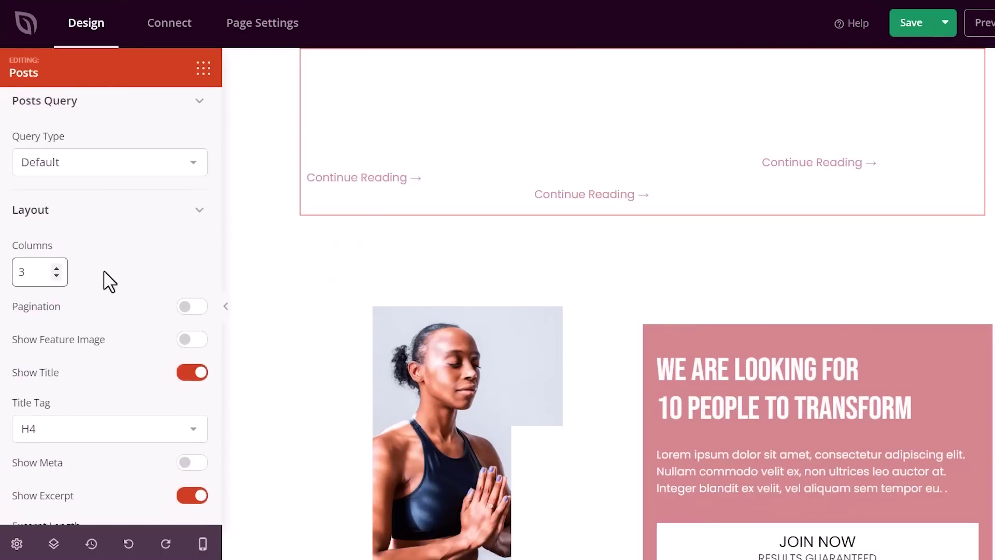
pyautogui.click(196, 342)
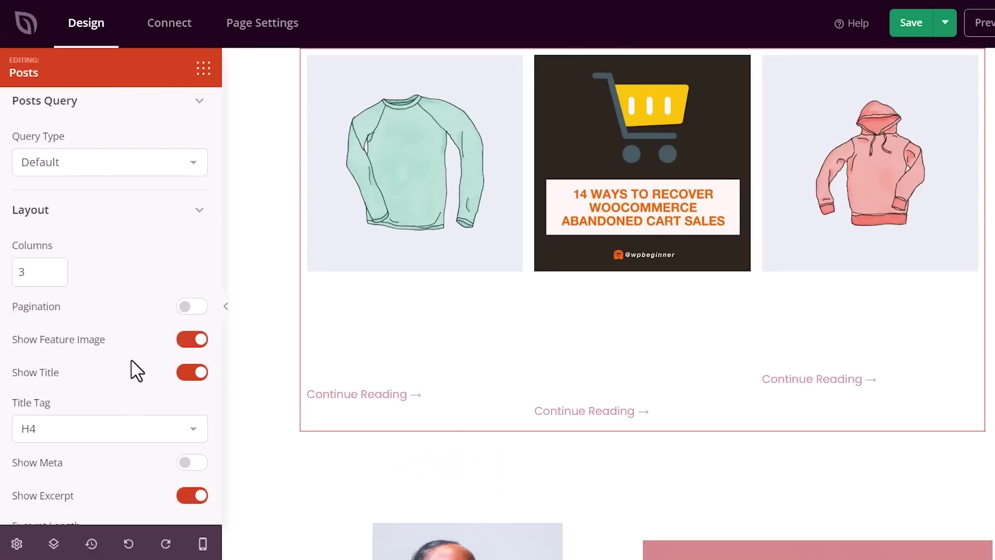
pyautogui.scroll(-1, 108, 381)
pyautogui.scroll(-2, 114, 389)
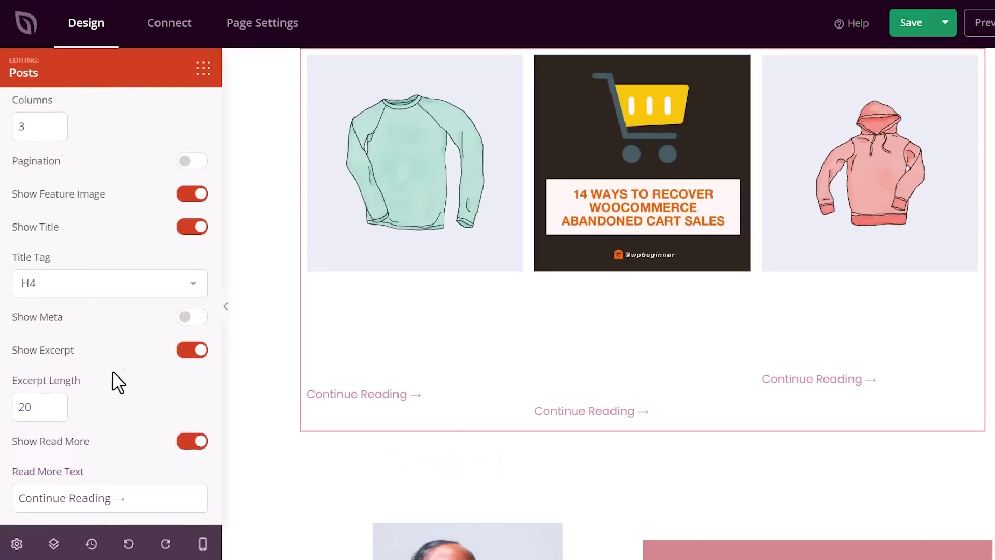
pyautogui.click(183, 266)
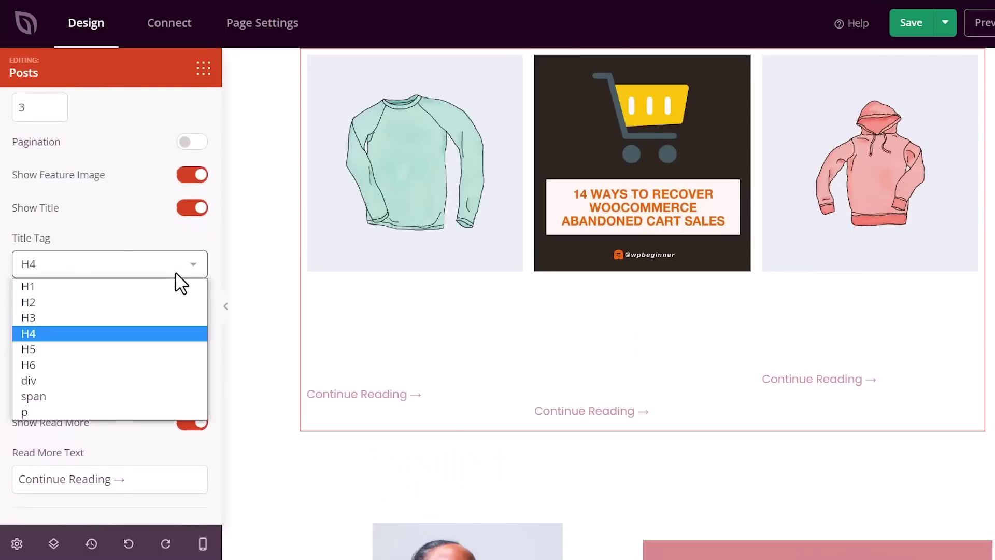
pyautogui.click(88, 318)
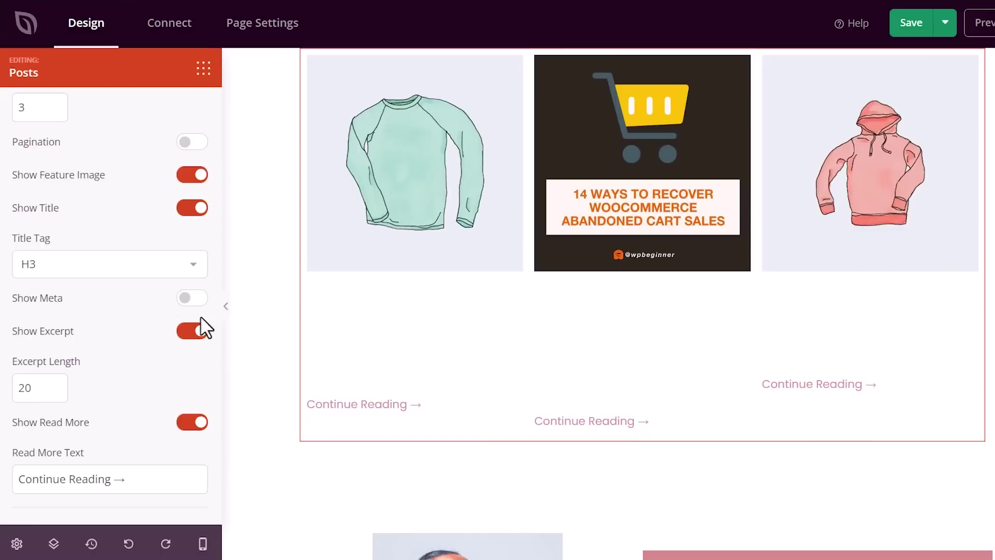
# Set the posts section's background color to dark red #B42B2B, then reselect the Posts block
pyautogui.click(273, 328)
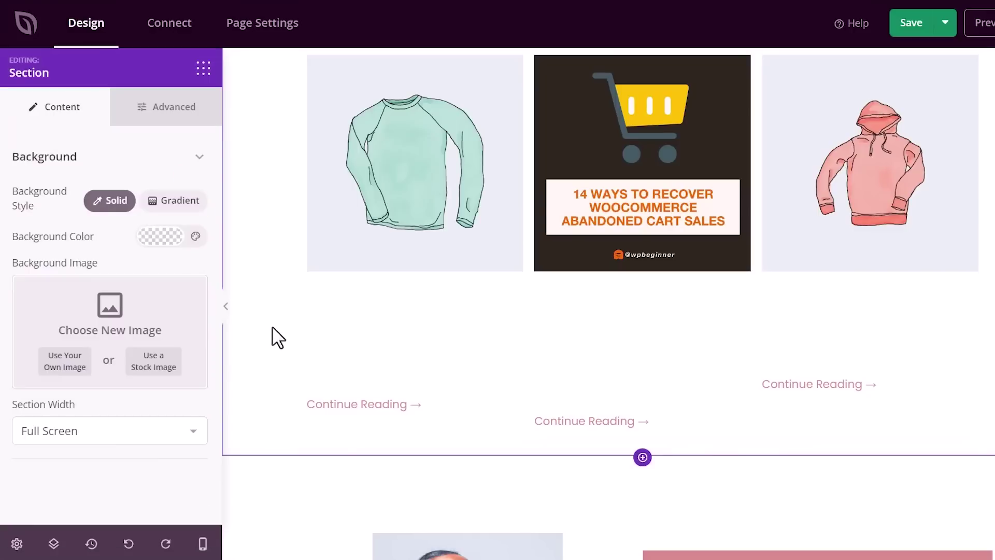
pyautogui.click(167, 238)
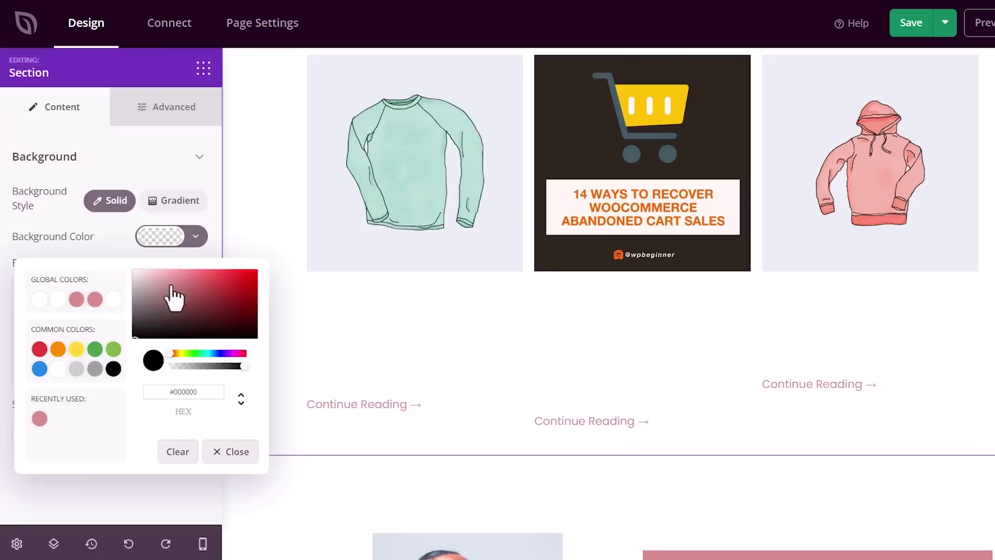
pyautogui.click(231, 294)
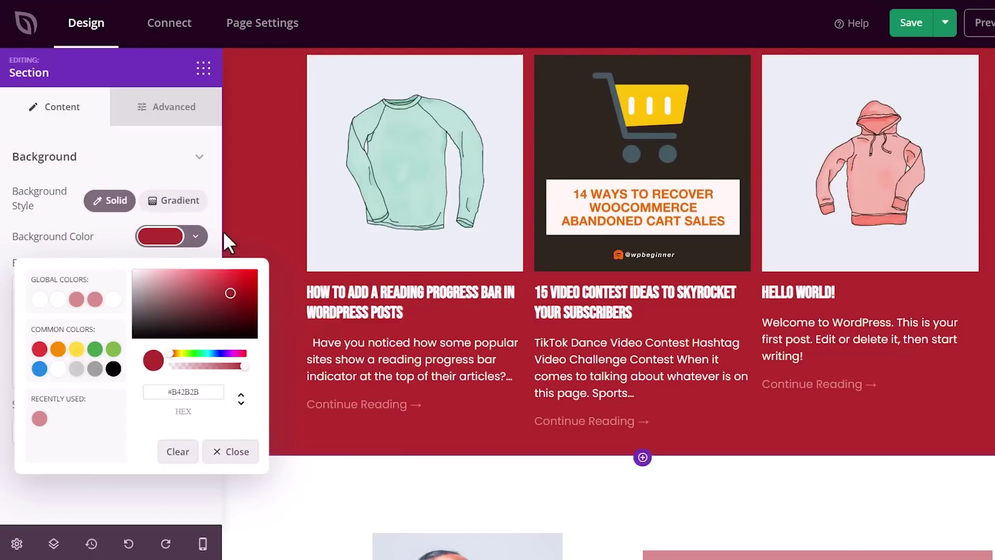
pyautogui.click(242, 197)
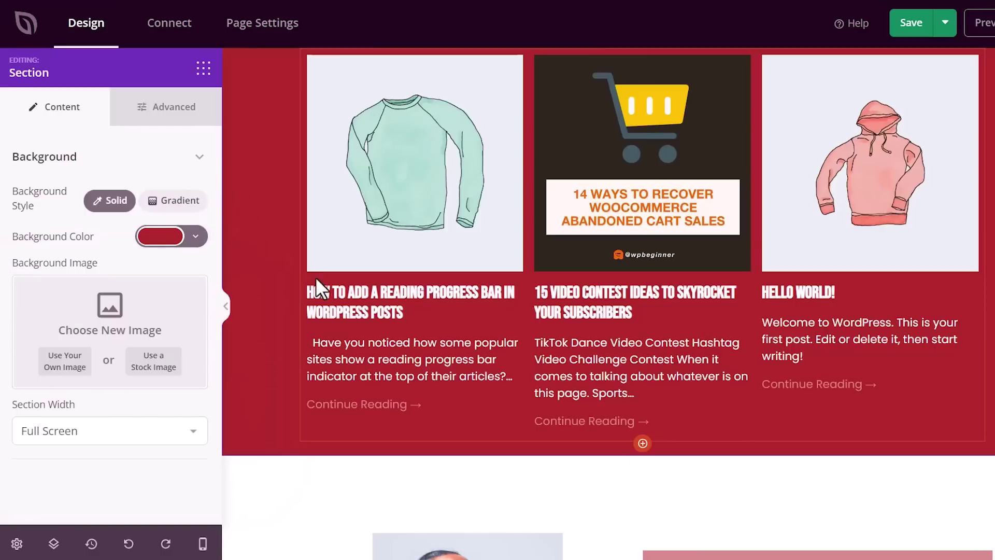
pyautogui.click(324, 289)
pyautogui.scroll(-2, 169, 281)
pyautogui.scroll(-3, 169, 281)
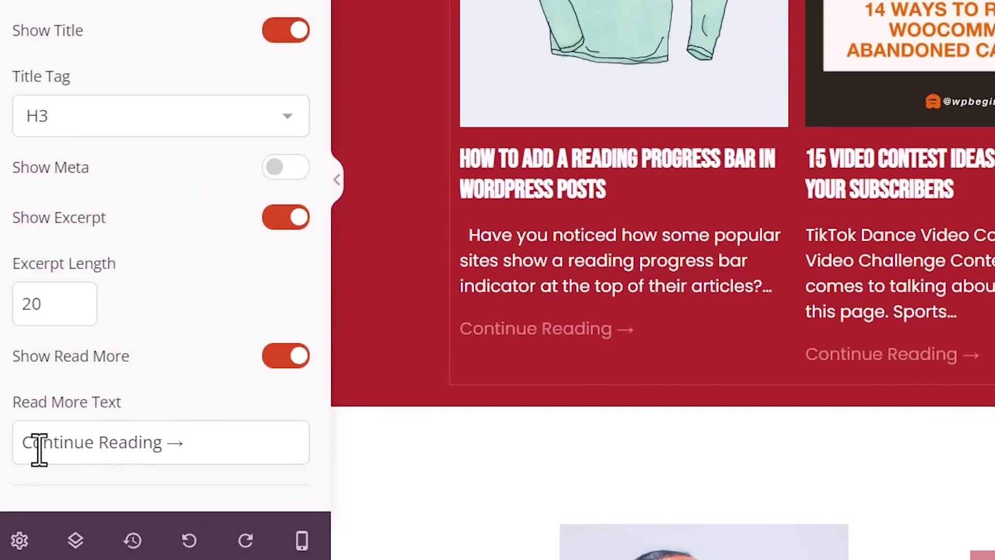
# Replace 'Continue Reading' with 'Learn More' so the read-more text reads 'Learn More →'
pyautogui.moveTo(25, 444); pyautogui.dragTo(168, 438)
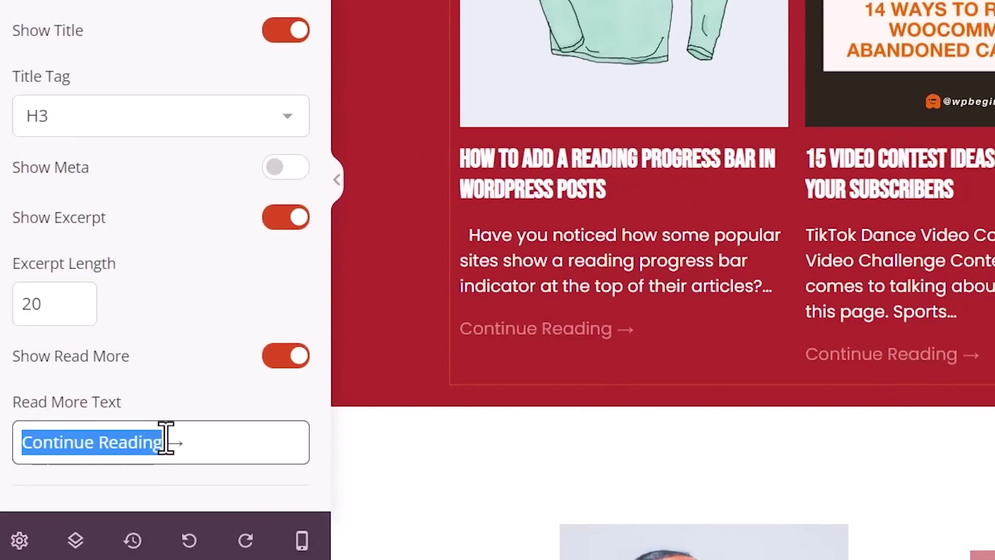
pyautogui.write('Learn More')
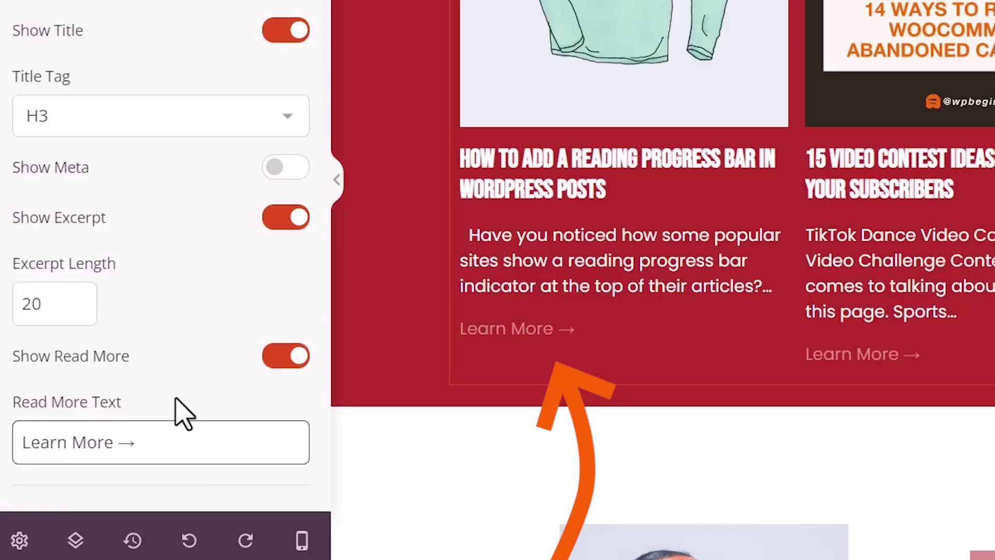
pyautogui.scroll(2, 178, 388)
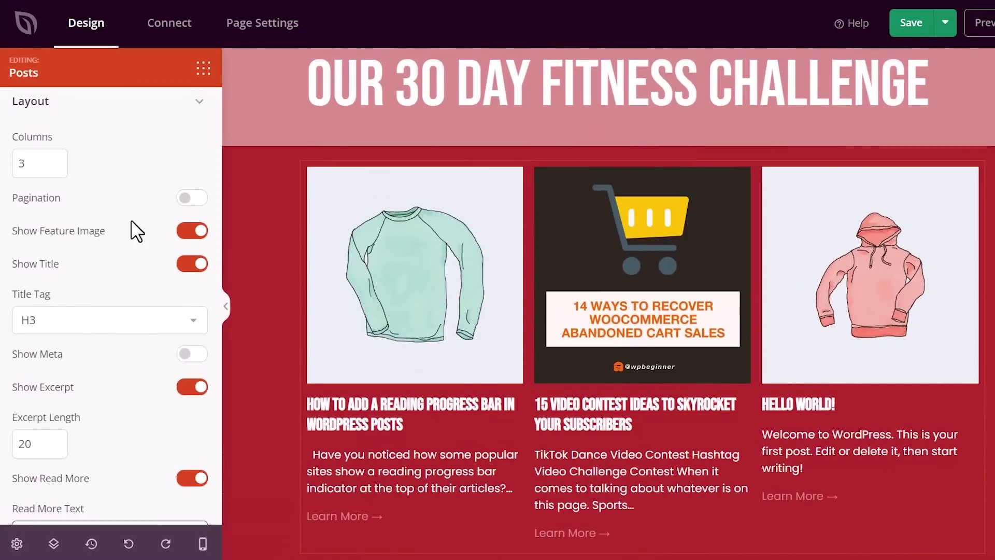
pyautogui.scroll(2, 261, 284)
pyautogui.scroll(-2, 261, 284)
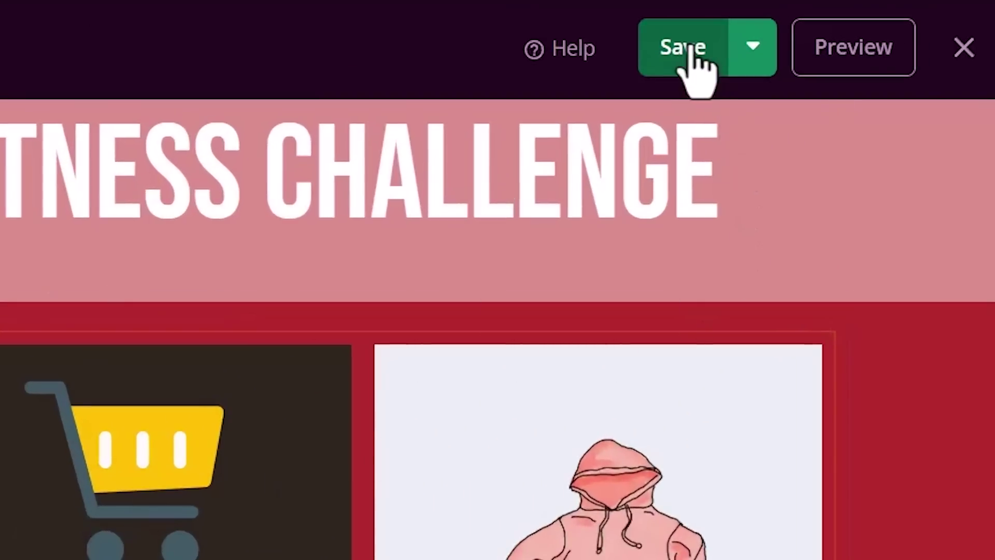
# Save the landing page and publish it from the Save dropdown
pyautogui.click(691, 45)
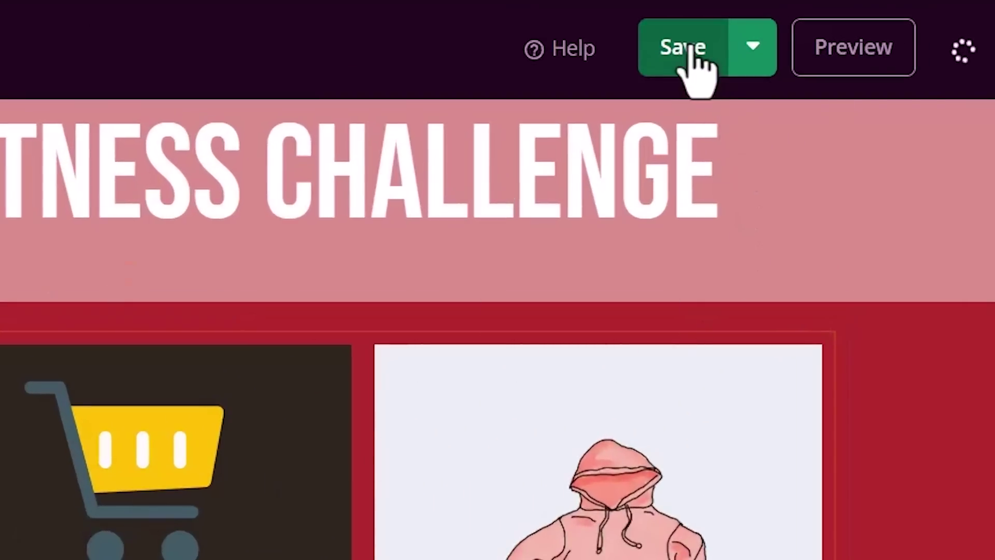
pyautogui.click(754, 63)
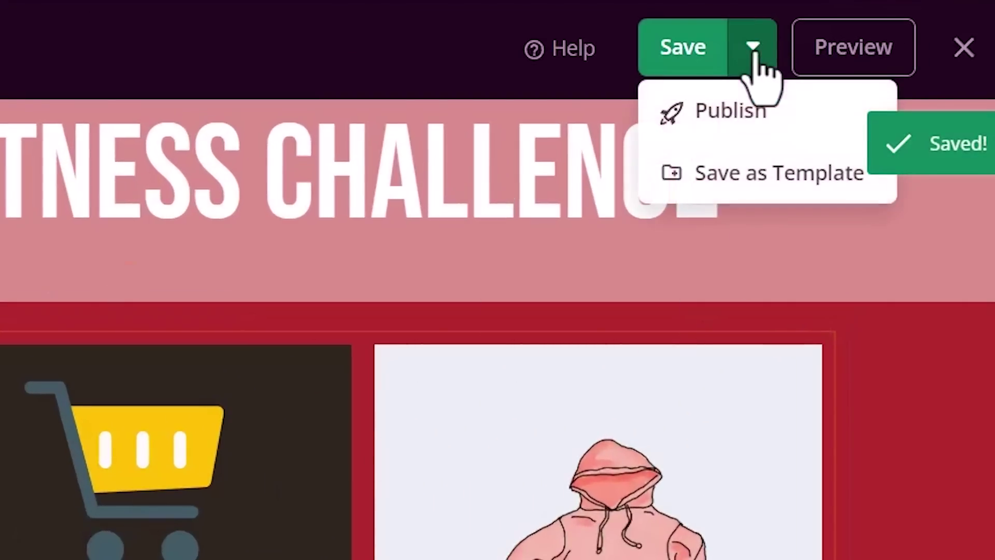
pyautogui.click(739, 110)
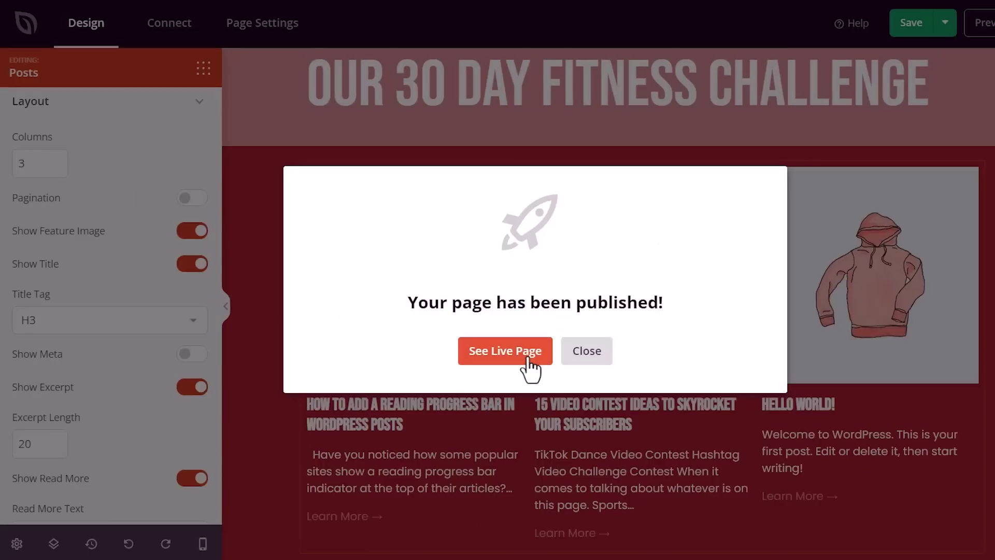
# View the live page and scroll down to the red three-post grid
pyautogui.click(518, 352)
pyautogui.scroll(-3, 91, 19)
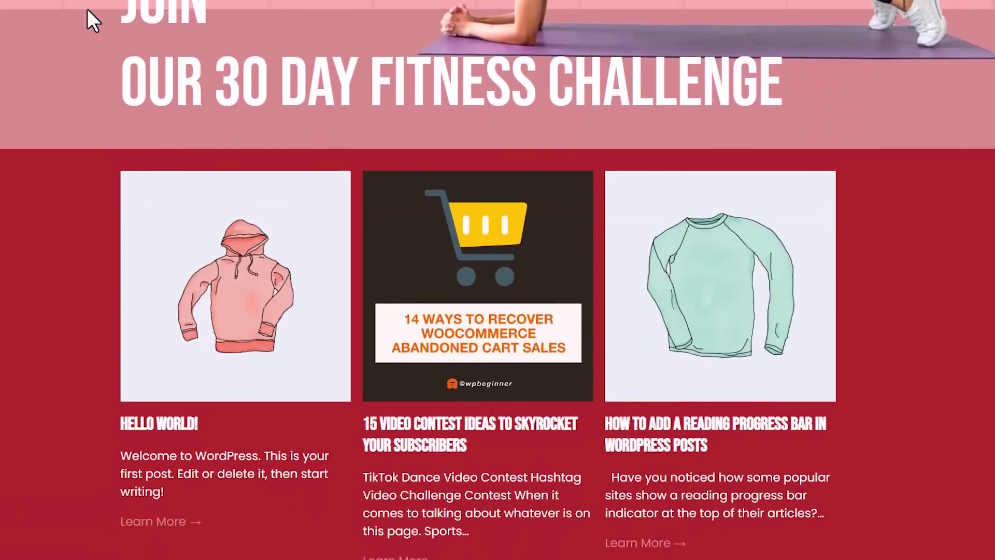
pyautogui.scroll(-3, 42, 48)
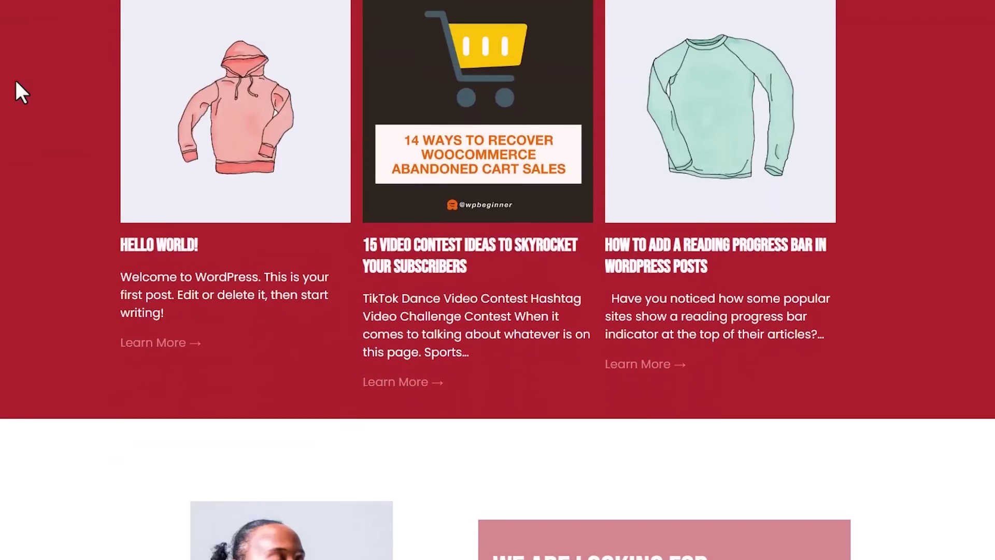